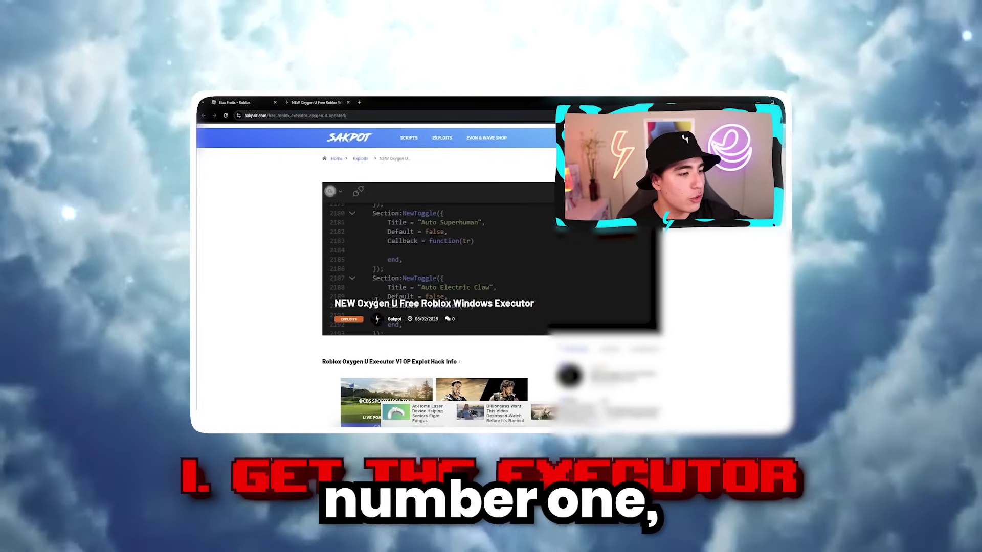
# - Scroll to the sakpot post's Download button, dismiss both popup tabs, and reach the Oxygen U download page
pyautogui.scroll(-4, 273, 321)
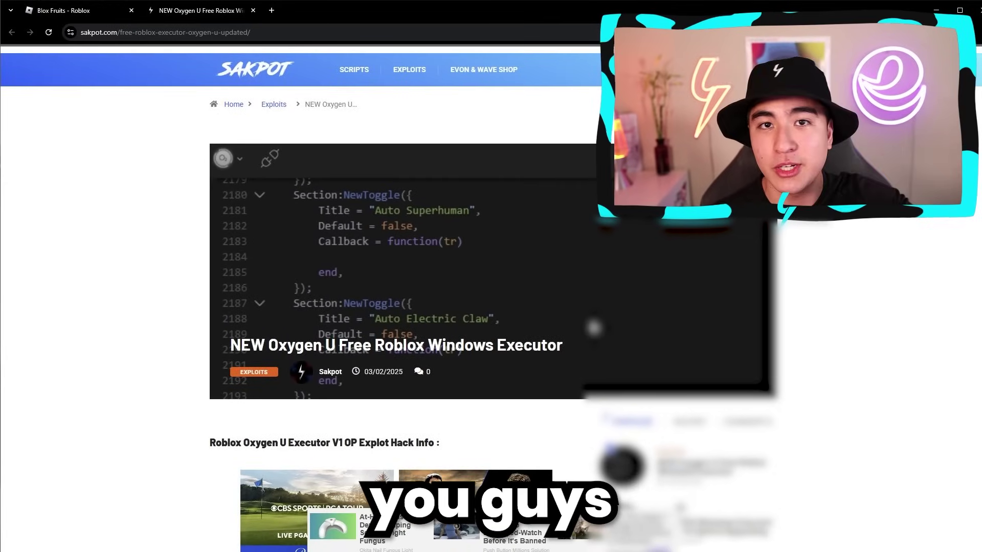
pyautogui.scroll(-5, 120, 376)
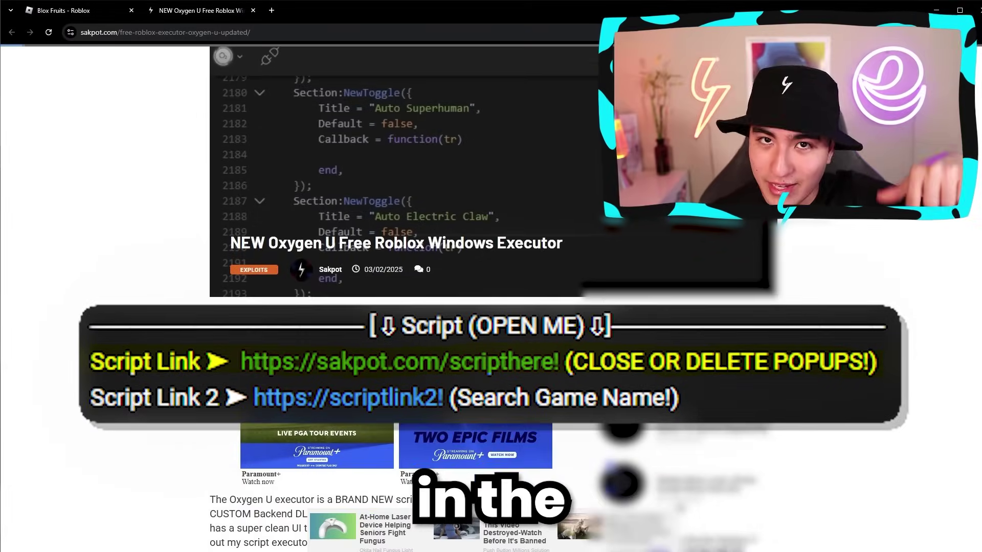
pyautogui.scroll(-8, 117, 363)
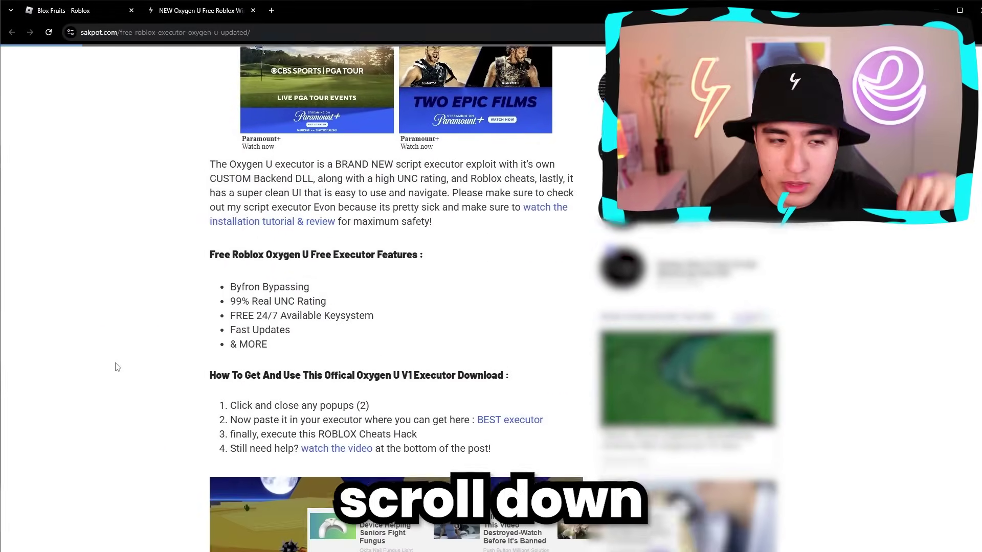
pyautogui.scroll(-3, 117, 364)
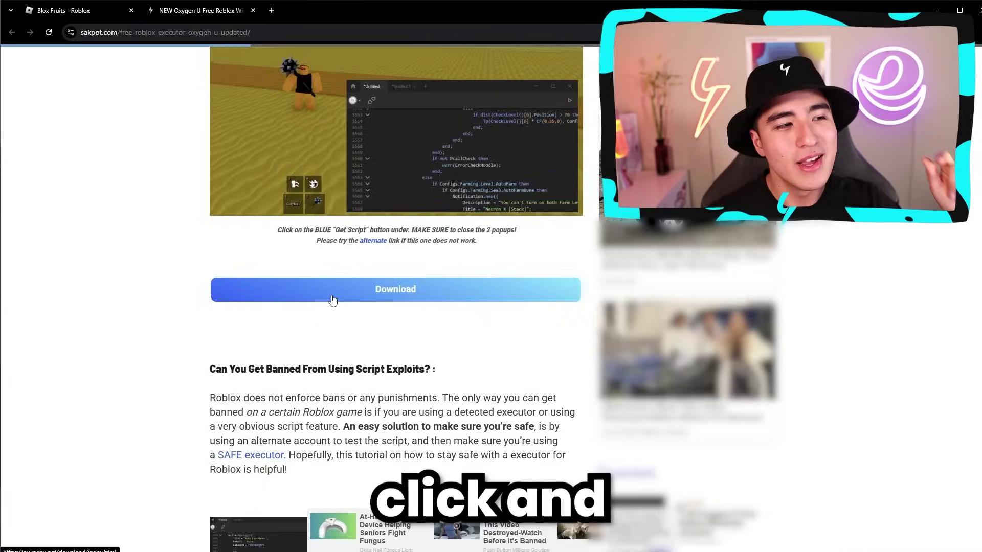
pyautogui.click(397, 287)
pyautogui.click(374, 10)
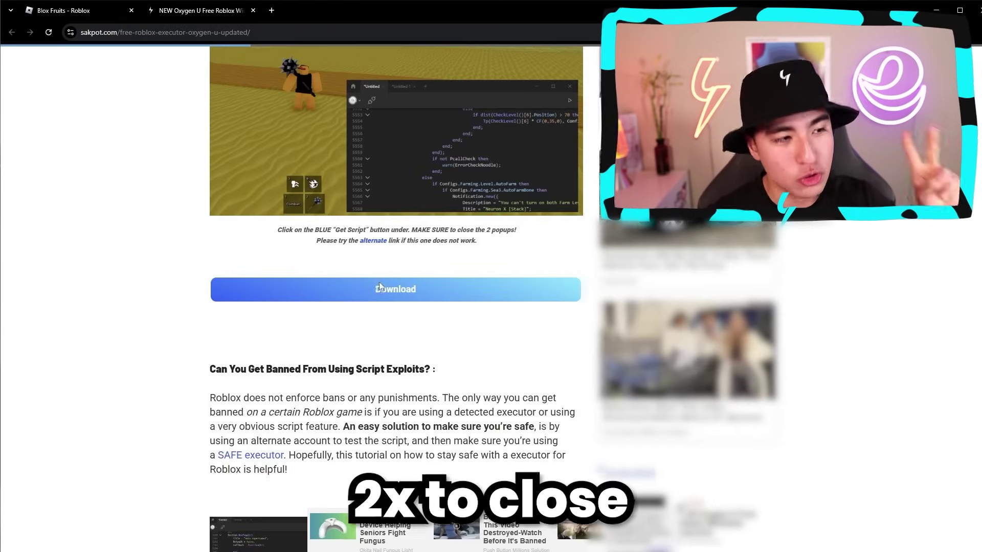
pyautogui.click(380, 286)
pyautogui.click(374, 10)
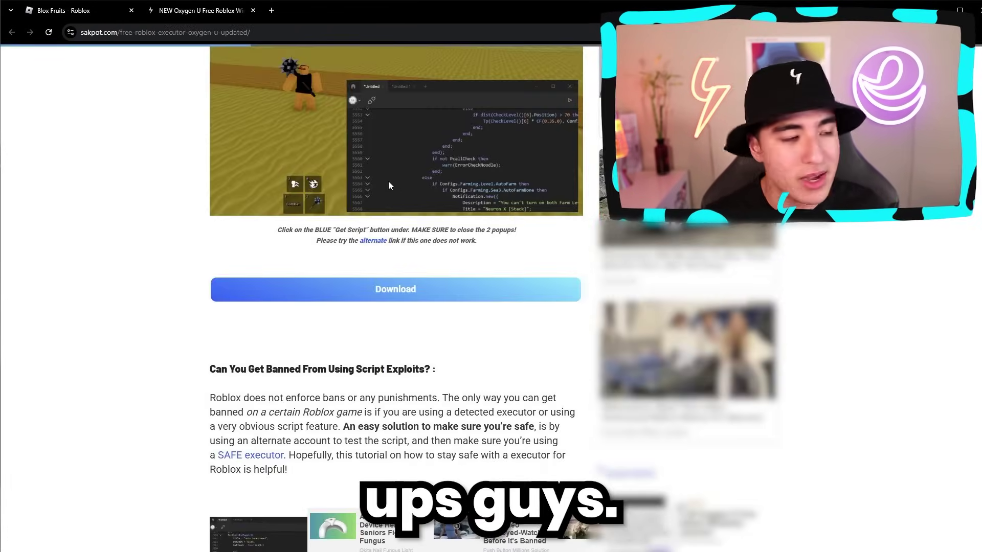
pyautogui.click(402, 287)
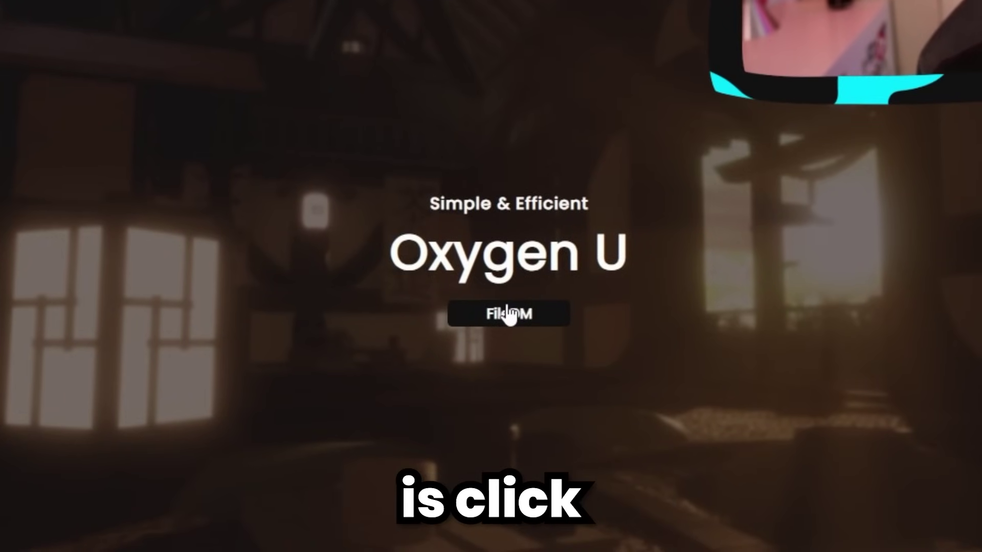
# - Download Oxygen U through FileDM's Download Now and getfilenow's Continue to download
pyautogui.click(508, 314)
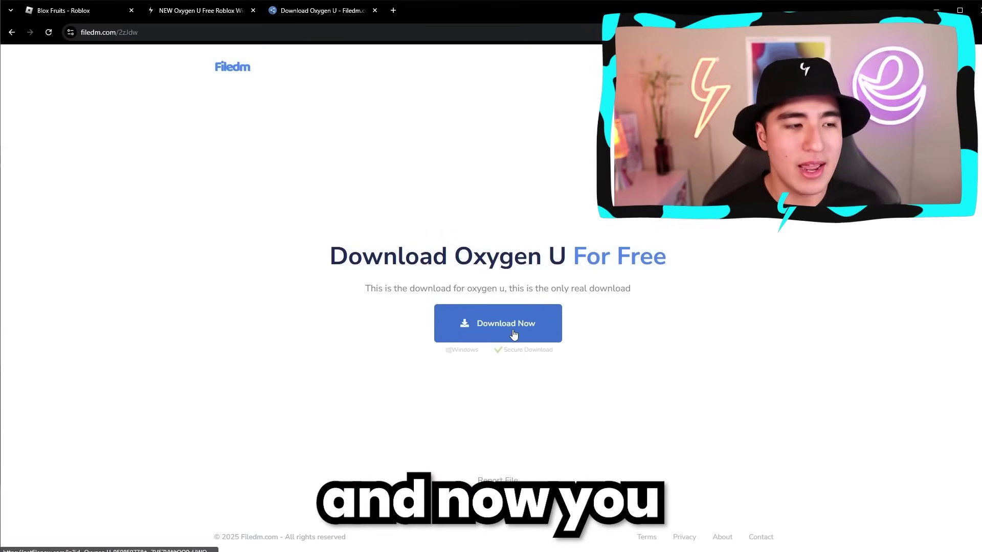
pyautogui.click(514, 331)
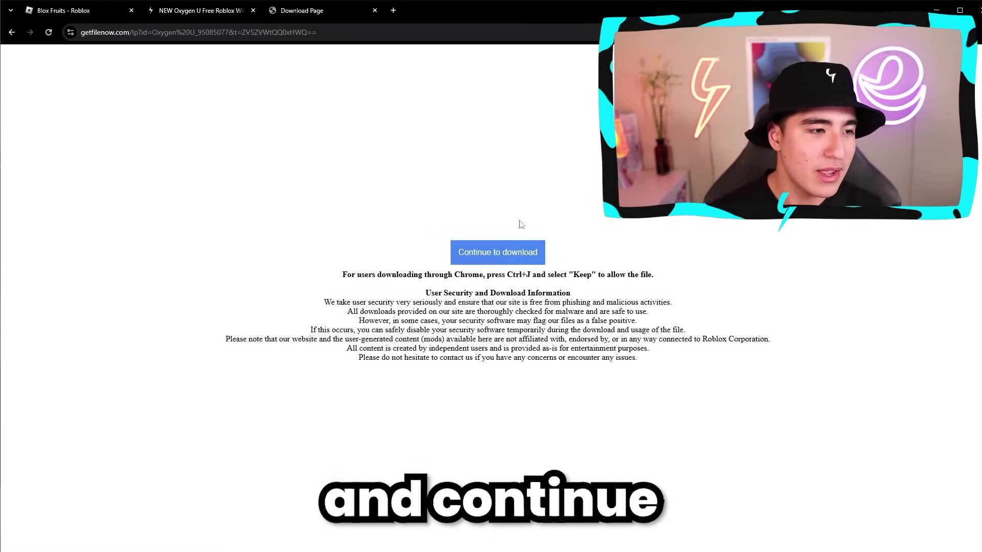
pyautogui.click(498, 258)
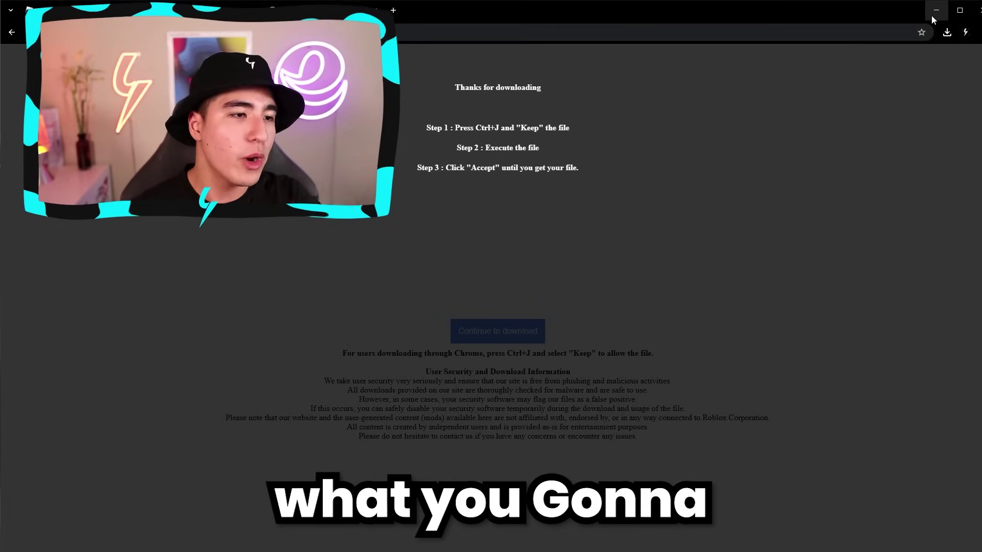
# - Minimize Chrome and open Windows Security's Virus & threat protection Manage settings
pyautogui.click(932, 14)
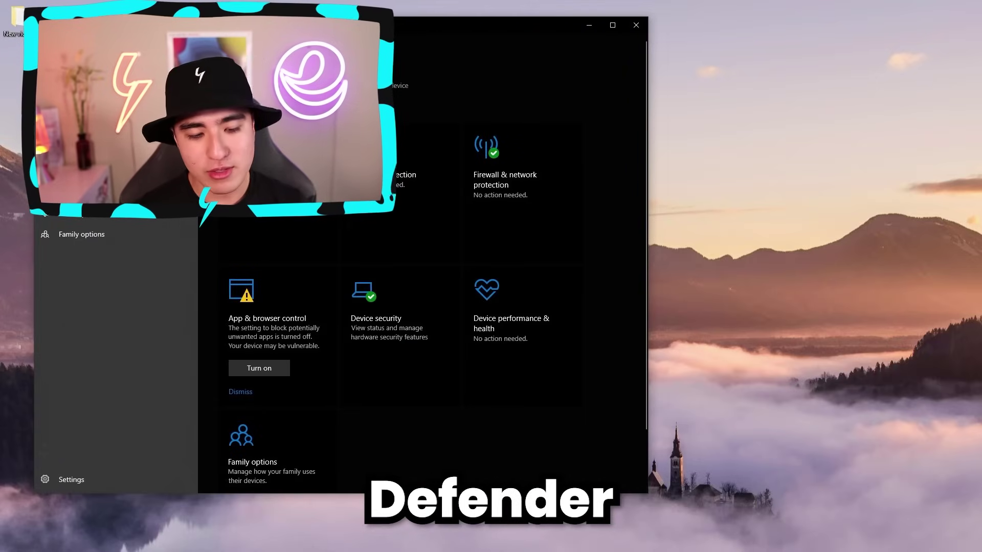
pyautogui.moveTo(294, 25); pyautogui.dragTo(566, 30)
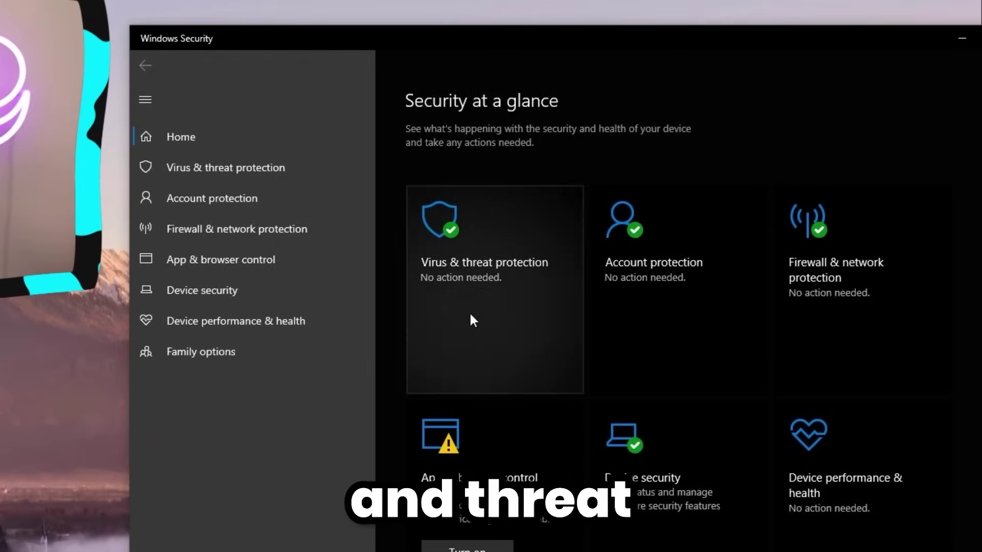
pyautogui.click(524, 274)
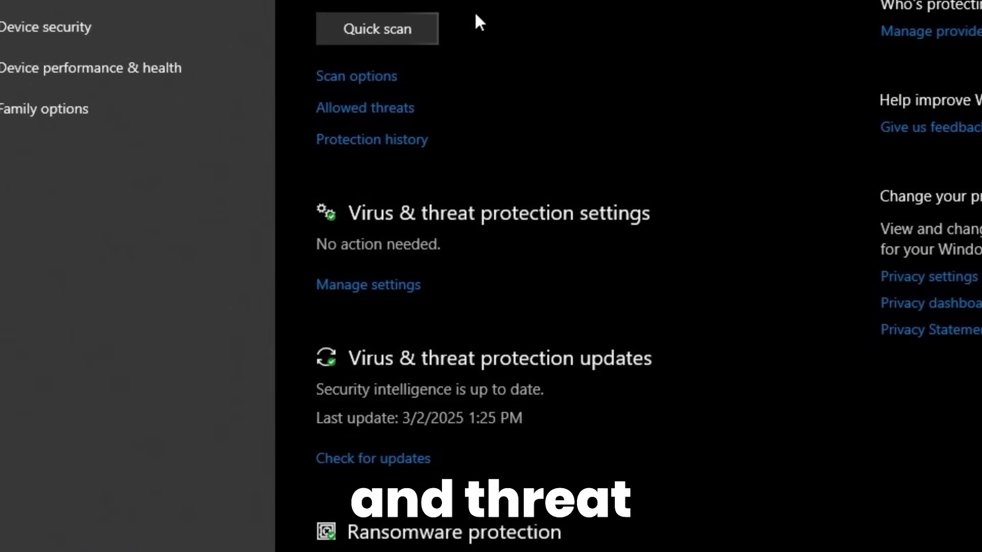
pyautogui.click(375, 286)
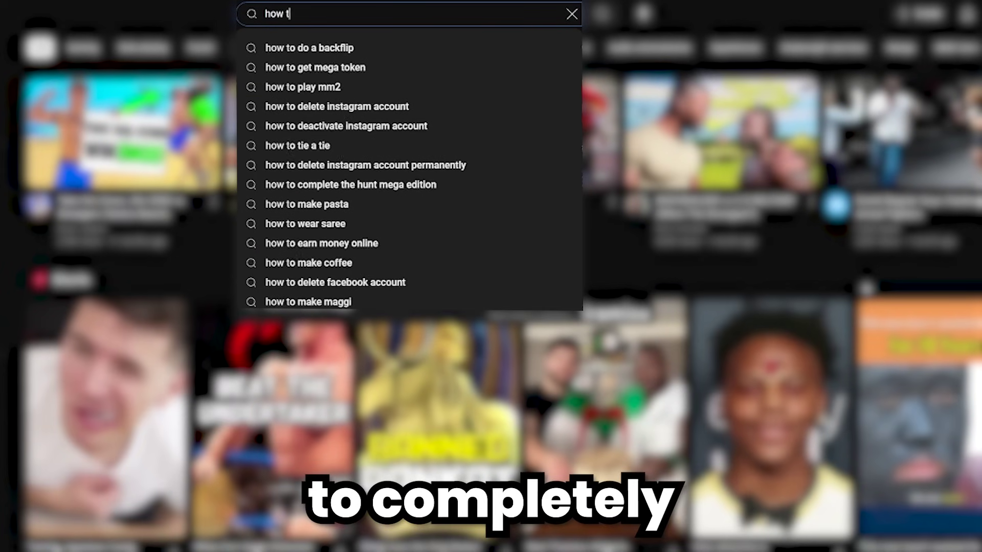
# - Search YouTube for how to disable antivirus and scroll through the results
pyautogui.write('disable antivirus')
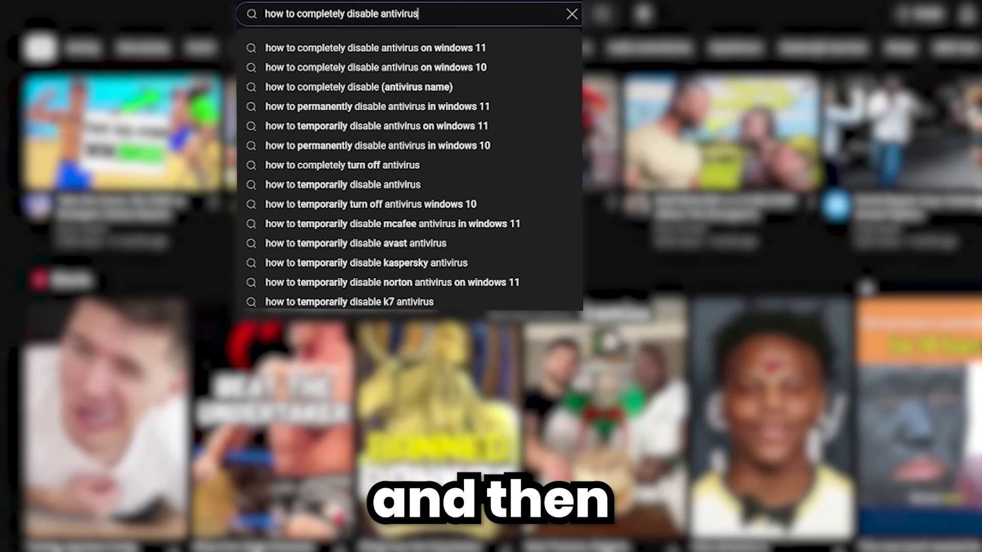
pyautogui.press('Return')
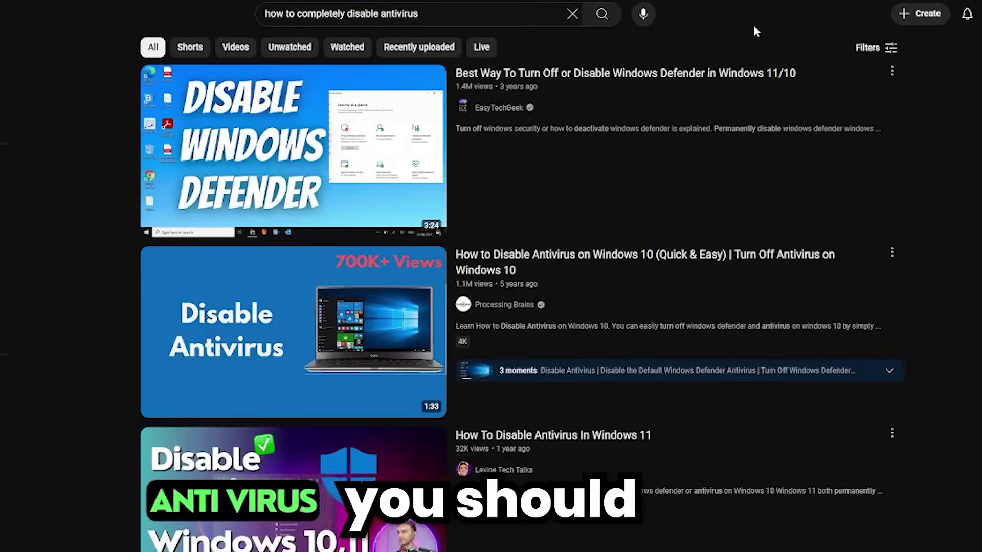
pyautogui.scroll(-5, 756, 28)
pyautogui.scroll(-3, 956, 150)
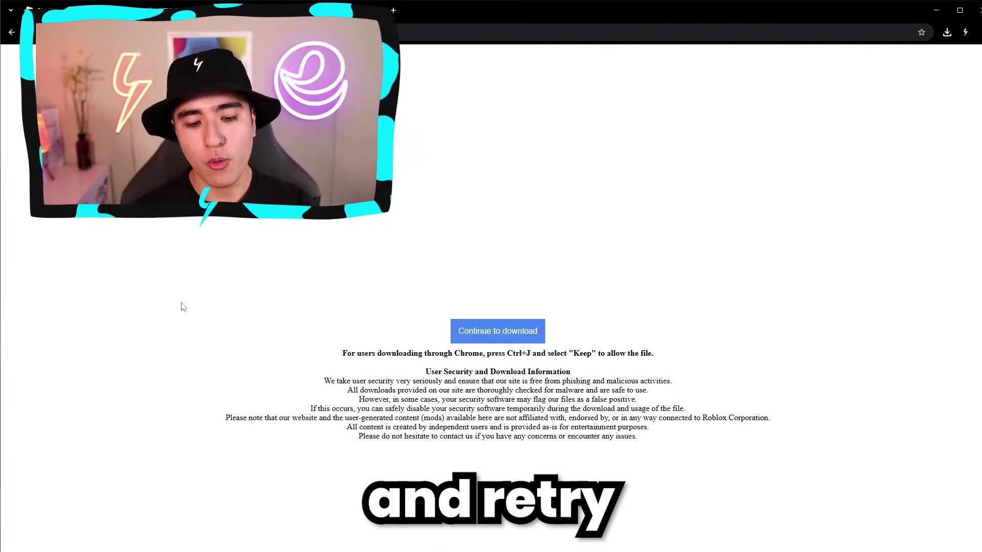
# - Download Oxygen U_95085077.exe and show it in its Downloads folder
pyautogui.click(505, 325)
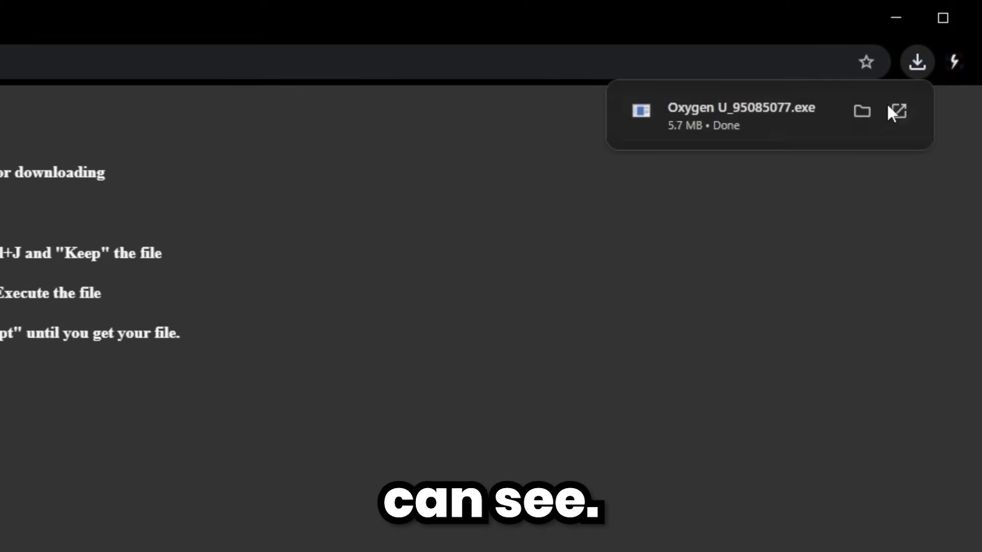
pyautogui.click(859, 112)
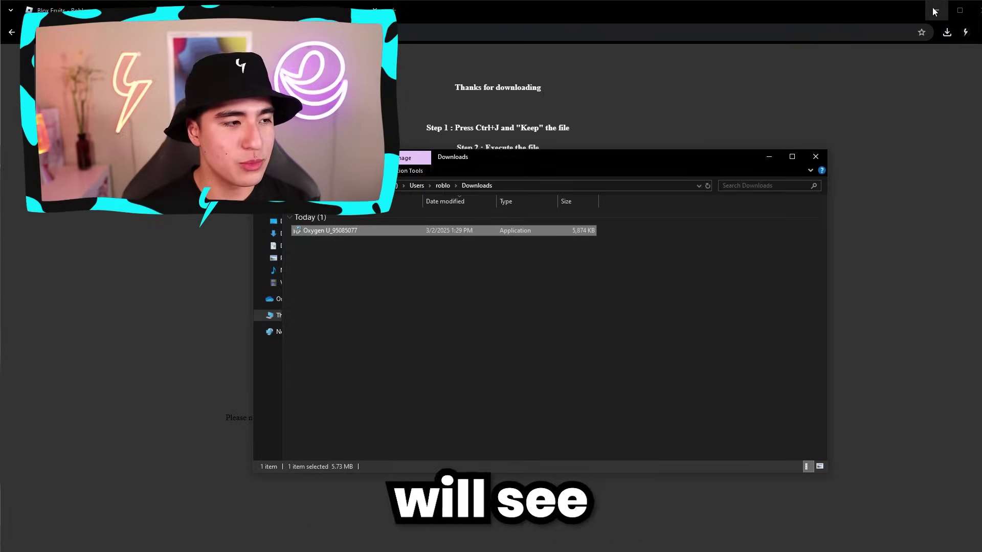
# - Minimize Chrome and select the Oxygen U_95085077 installer in the Downloads folder
pyautogui.click(934, 11)
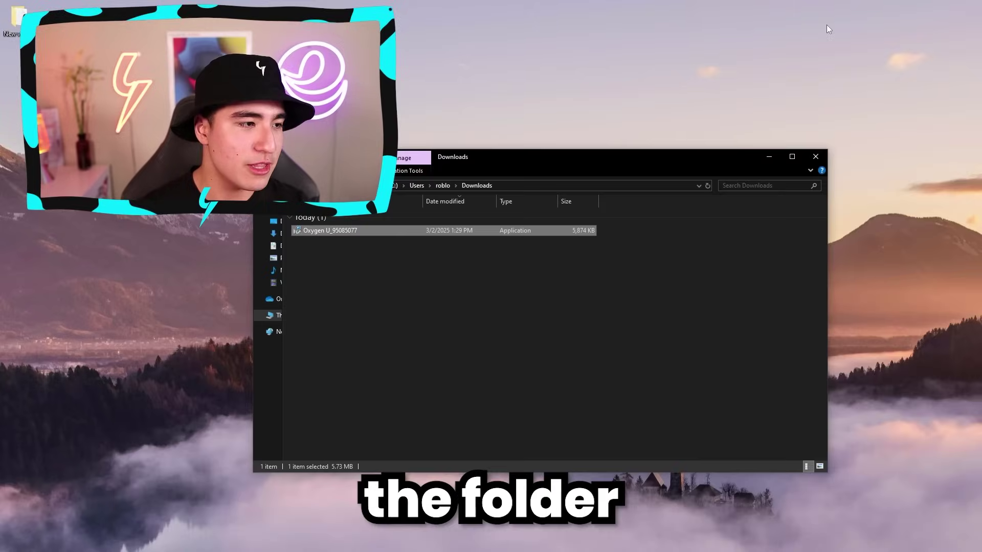
pyautogui.moveTo(423, 285); pyautogui.dragTo(337, 242)
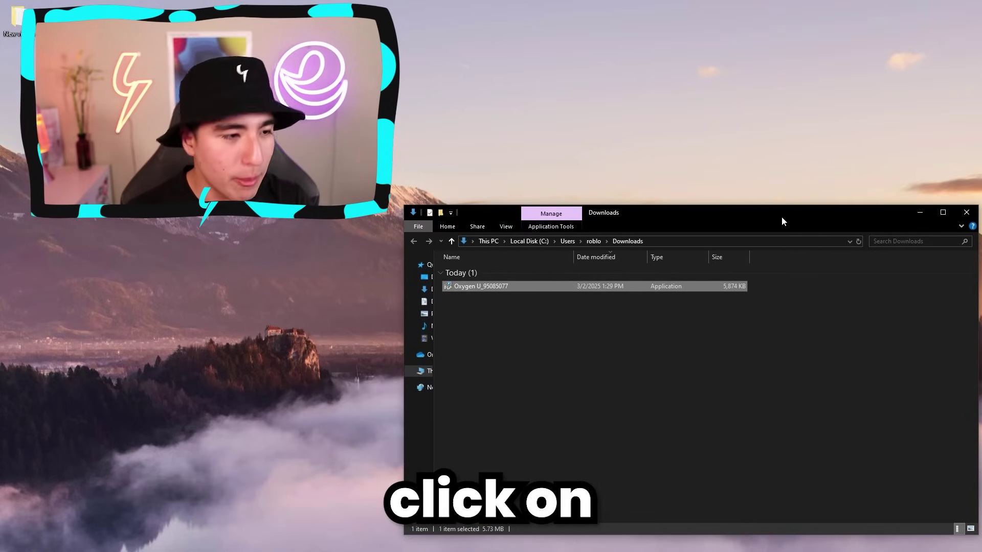
# - Run the Oxygen U installer, untick Opera GX, decline Premier Opinion, and open the download link
pyautogui.doubleClick(488, 287)
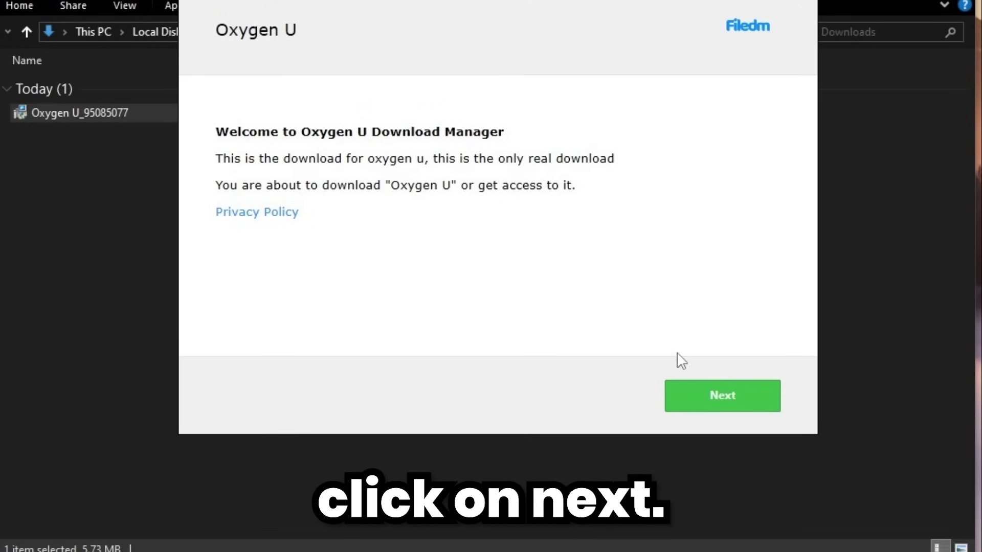
pyautogui.click(710, 409)
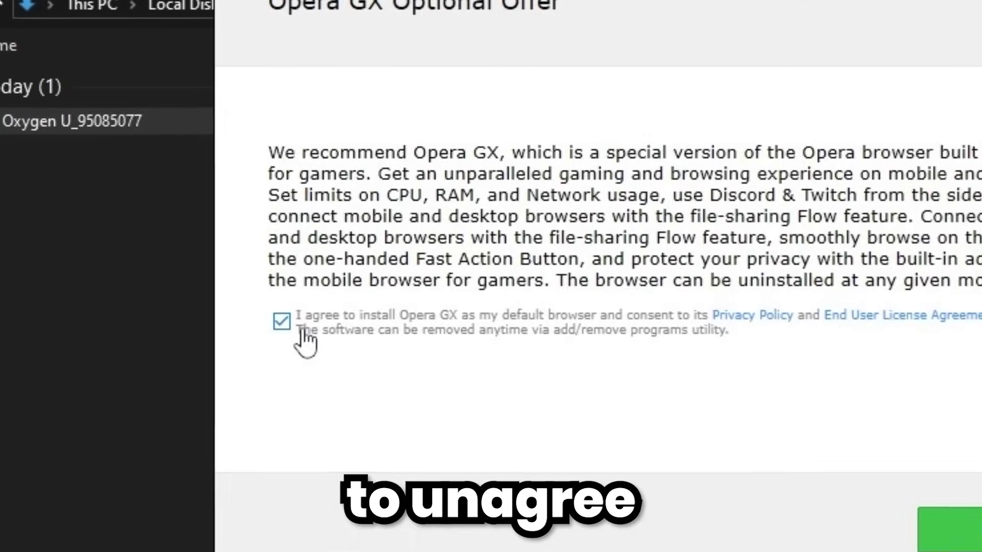
pyautogui.click(225, 251)
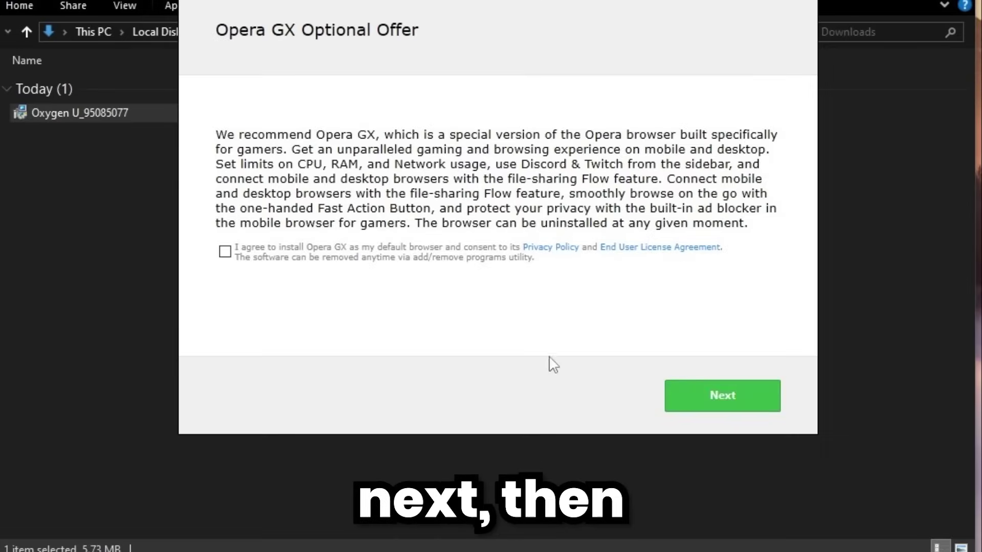
pyautogui.click(719, 395)
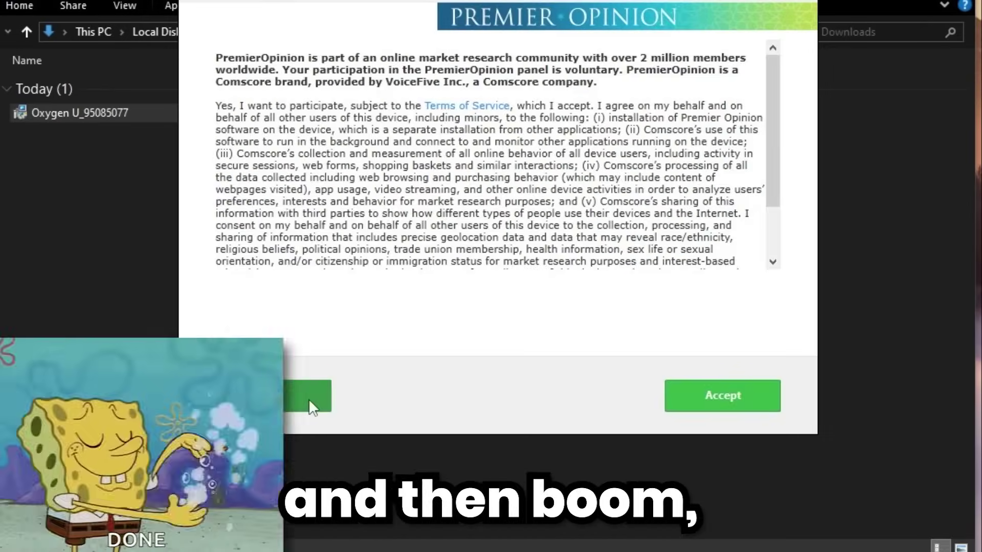
pyautogui.click(308, 398)
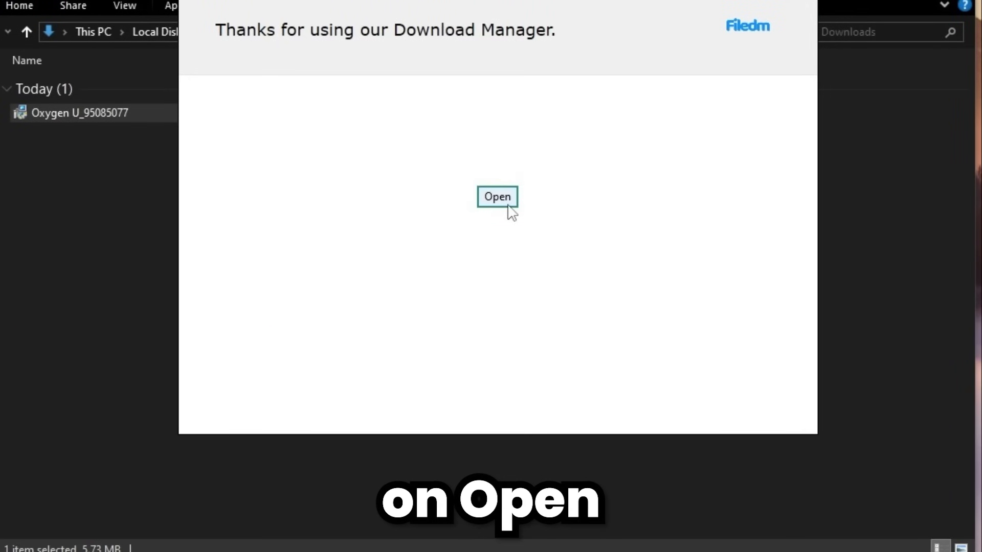
pyautogui.click(506, 204)
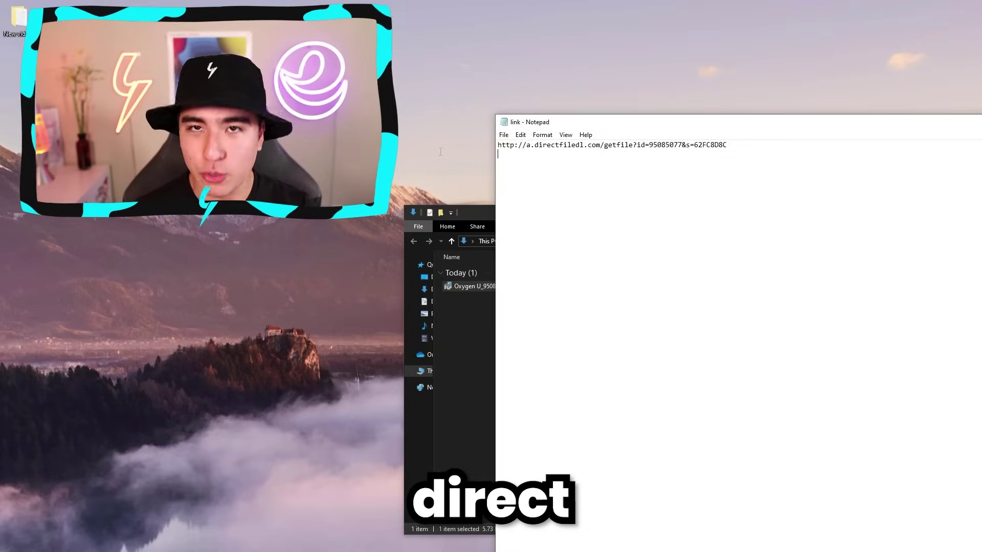
# - Select the whole download URL in the Notepad link file
pyautogui.hotkey('ctrl', 'a')
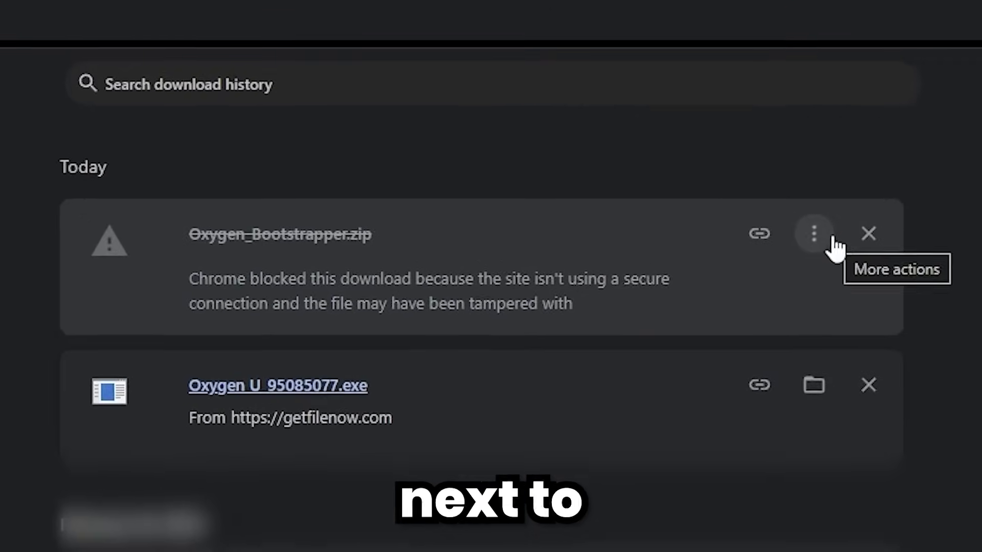
# - Keep the blocked Oxygen_Bootstrapper.zip via Download dangerous file and confirm the warning
pyautogui.click(658, 176)
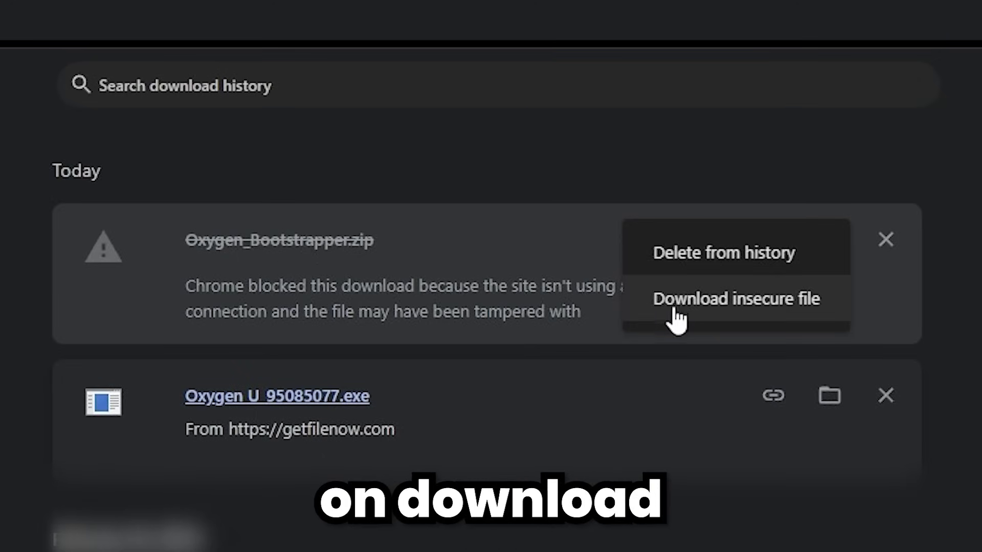
pyautogui.click(710, 310)
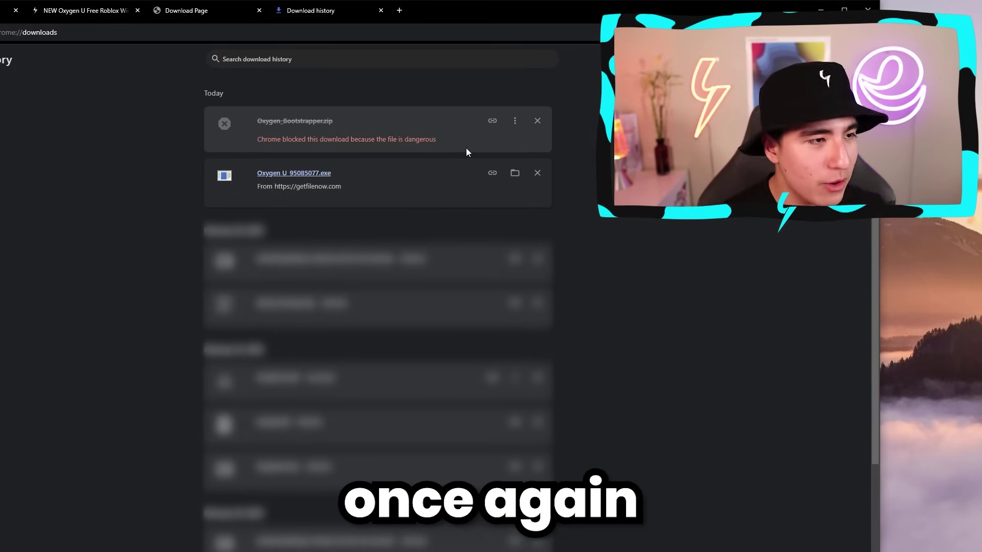
pyautogui.click(514, 122)
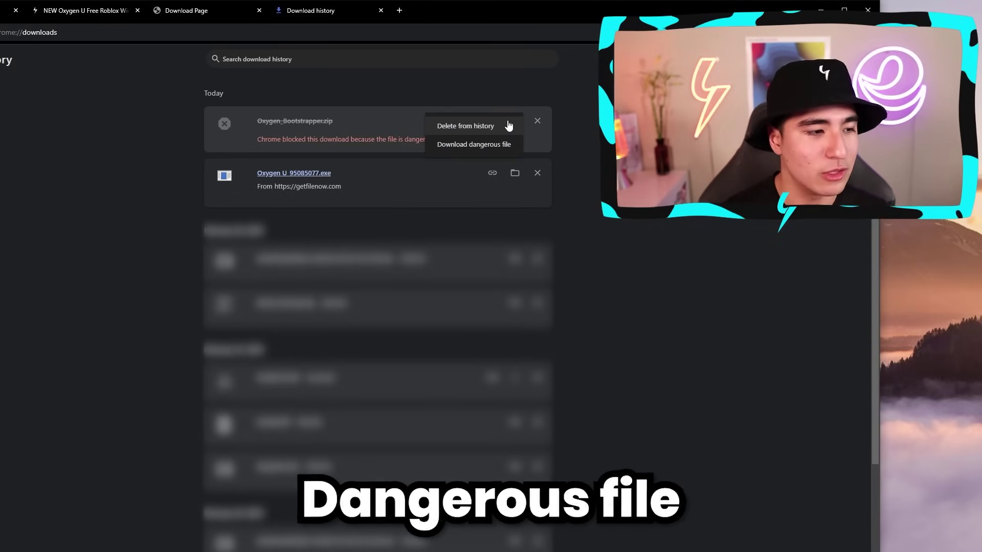
pyautogui.click(467, 147)
pyautogui.click(419, 409)
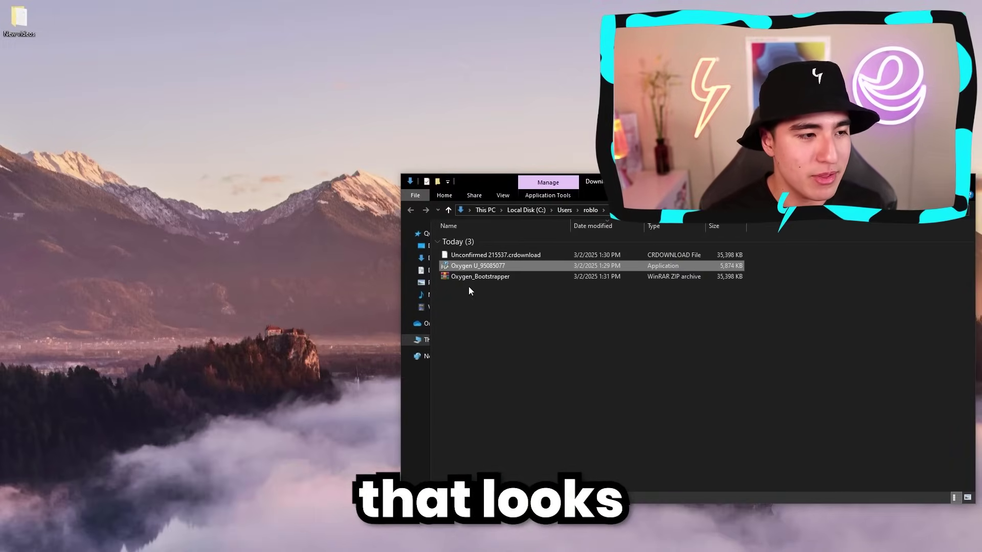
# - Move Oxygen_Bootstrapper onto the desktop and delete the other files left in Downloads
pyautogui.moveTo(468, 282); pyautogui.dragTo(442, 262)
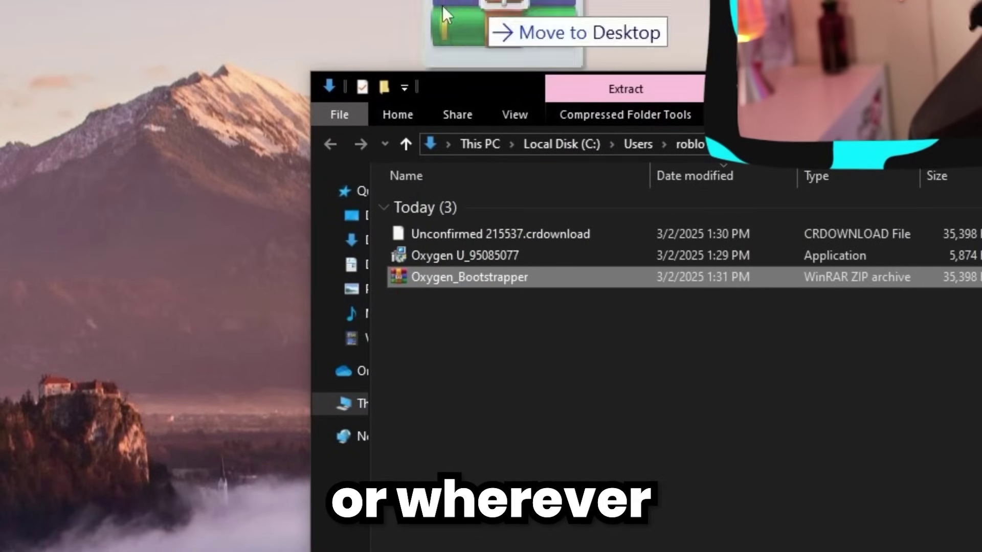
pyautogui.moveTo(444, 7); pyautogui.dragTo(113, 257)
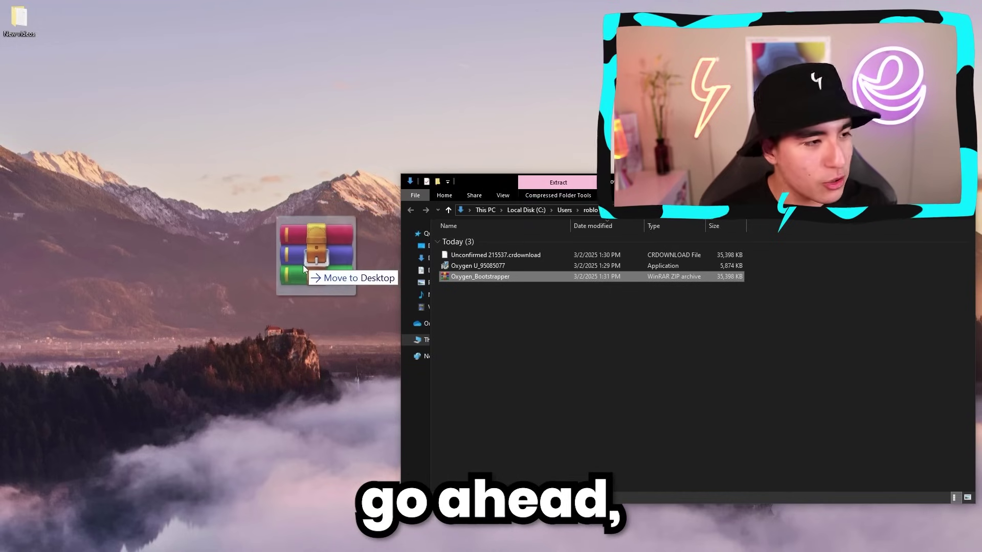
pyautogui.moveTo(303, 267); pyautogui.dragTo(295, 275)
pyautogui.press('Return')
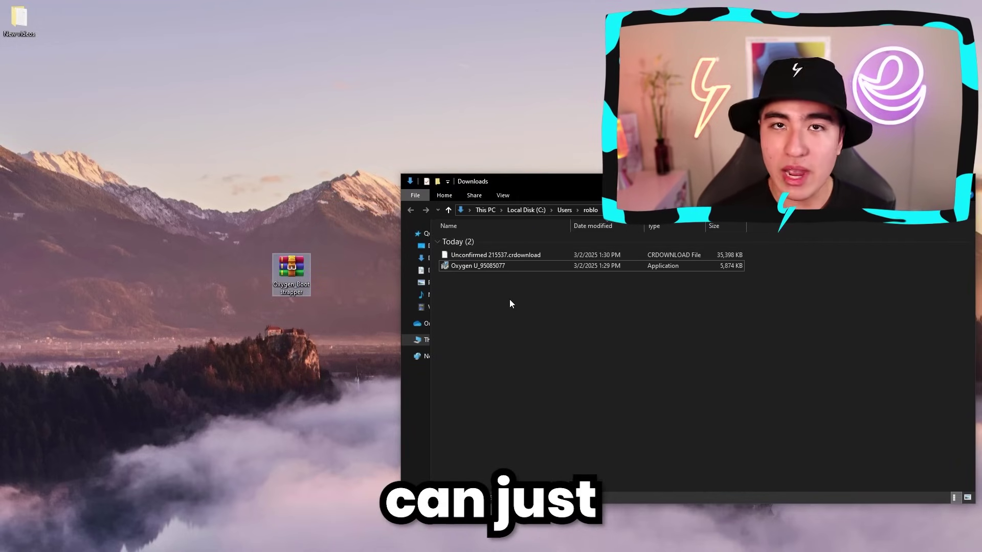
pyautogui.moveTo(529, 314); pyautogui.dragTo(490, 259)
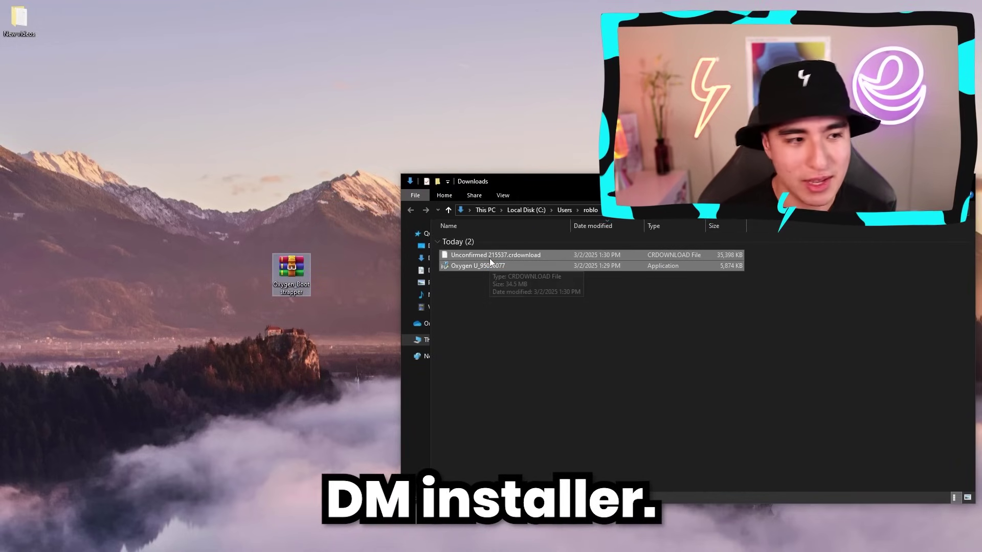
pyautogui.press('Delete')
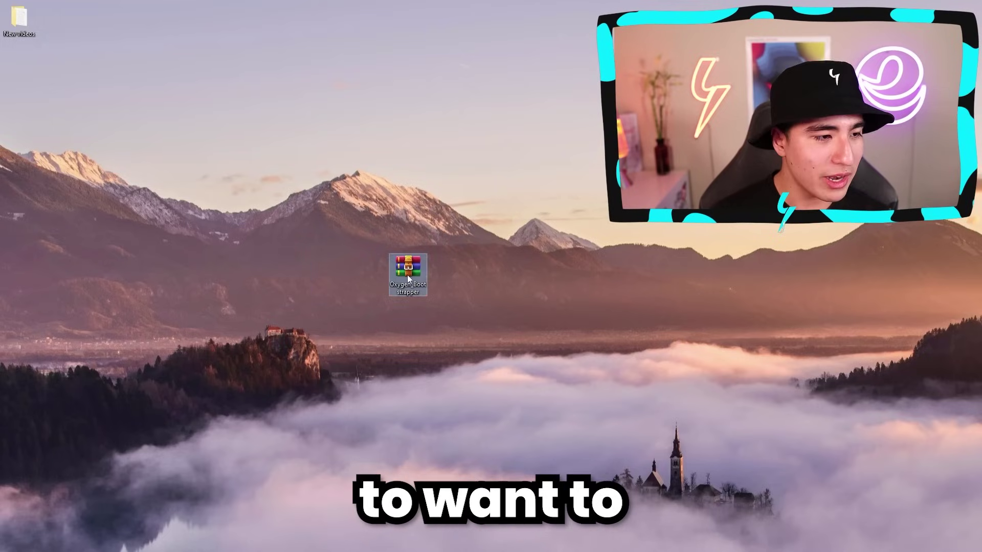
# - Extract the Oxygen_Bootstrapper archive onto the desktop and select the extracted bootstrapper
pyautogui.rightClick(407, 275)
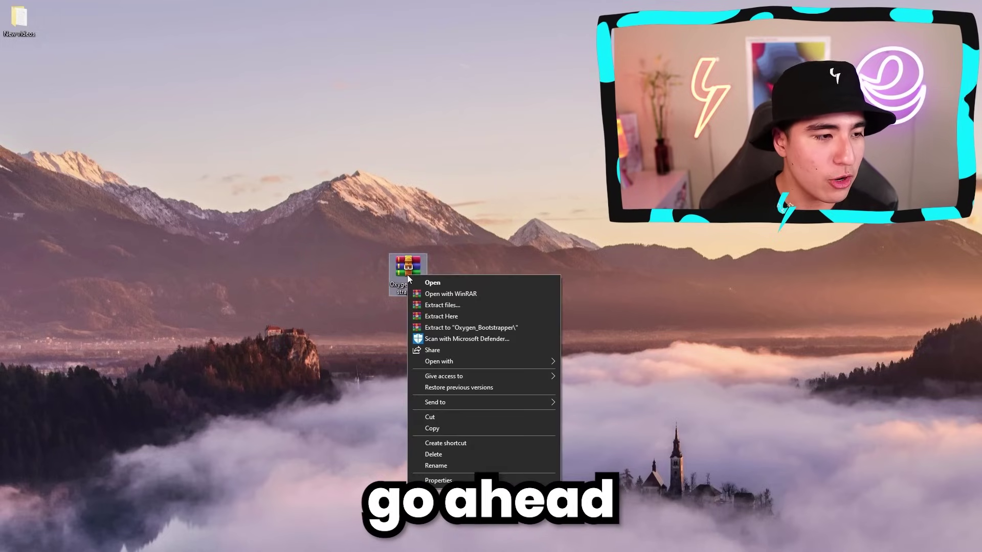
pyautogui.click(480, 316)
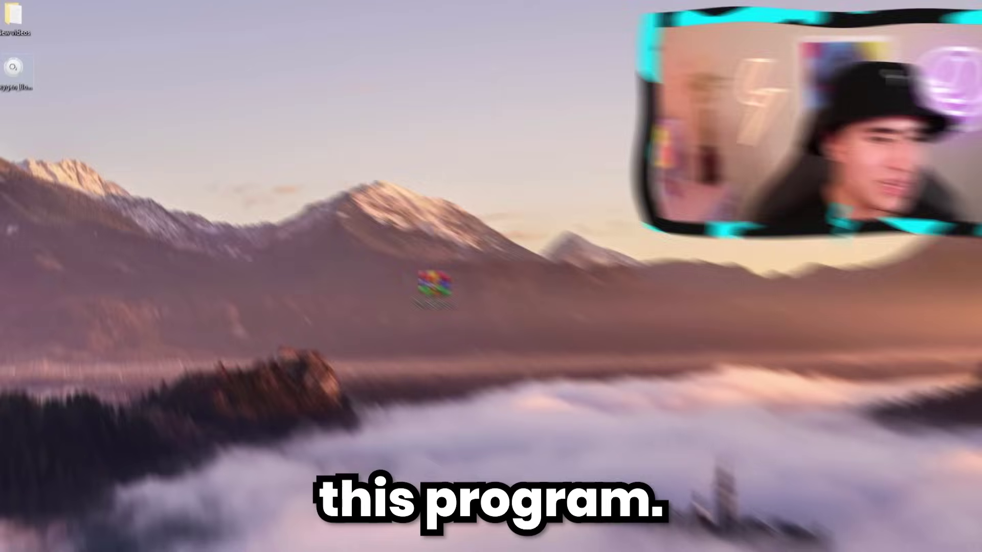
pyautogui.moveTo(19, 66)
pyautogui.mouseDown()
pyautogui.moveTo(427, 175)
pyautogui.moveTo(524, 225)
pyautogui.mouseUp()
pyautogui.moveTo(551, 271); pyautogui.dragTo(489, 157)
# - Create a new desktop folder named 'oxygen u' to hold the bootstrapper
pyautogui.rightClick(516, 283)
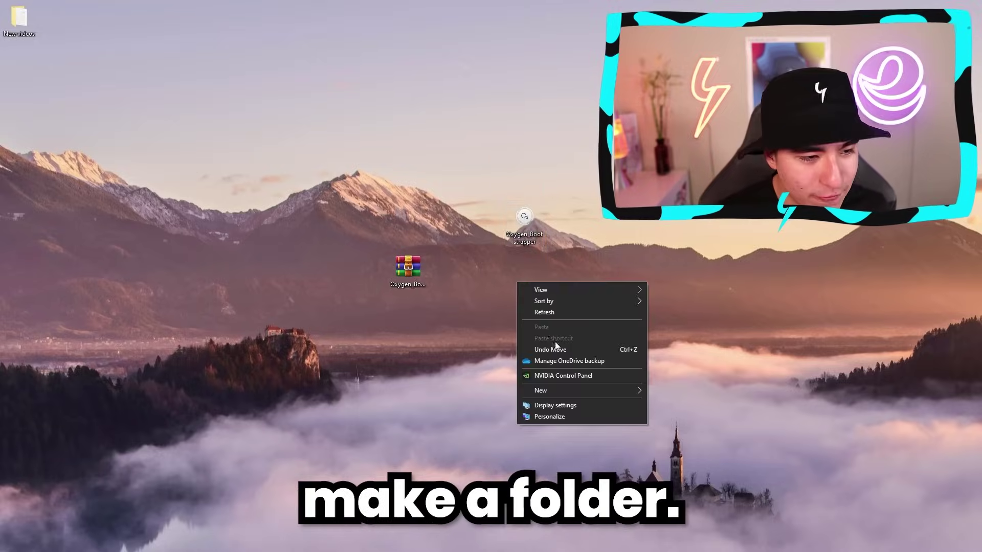
pyautogui.moveTo(542, 391)
pyautogui.click(724, 393)
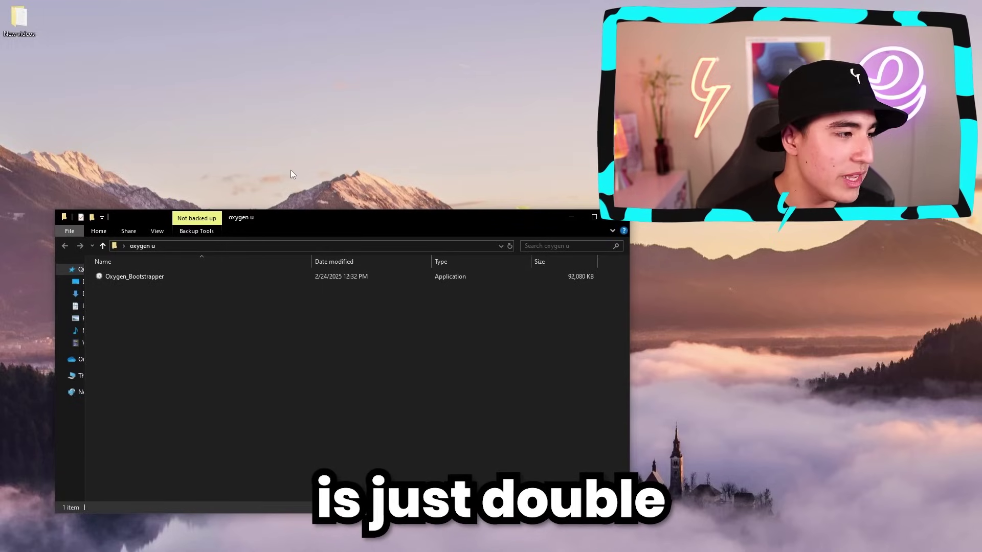
# - Run Oxygen_Bootstrapper, getting past SmartScreen with More info and Run anyway
pyautogui.moveTo(183, 324); pyautogui.dragTo(146, 283)
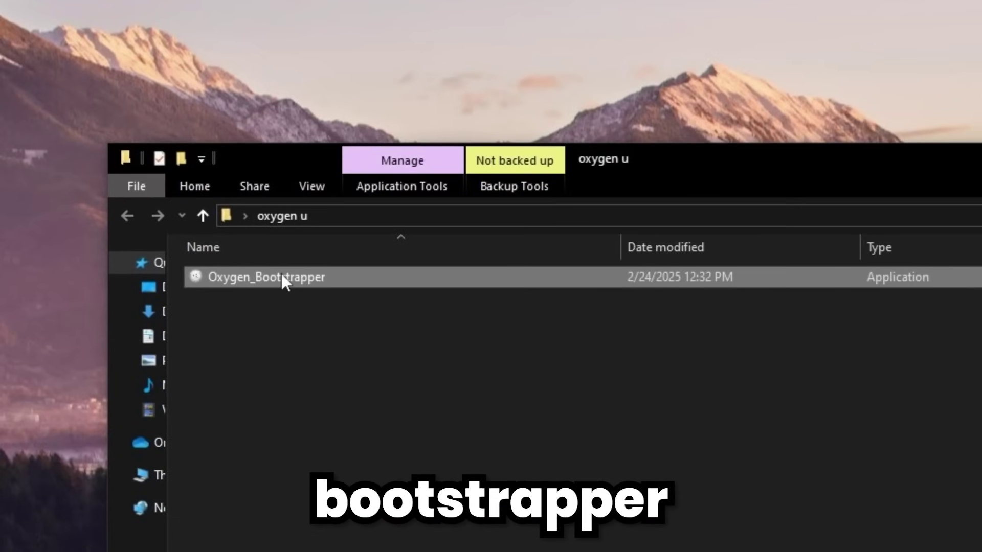
pyautogui.doubleClick(282, 275)
pyautogui.moveTo(494, 225); pyautogui.dragTo(230, 237)
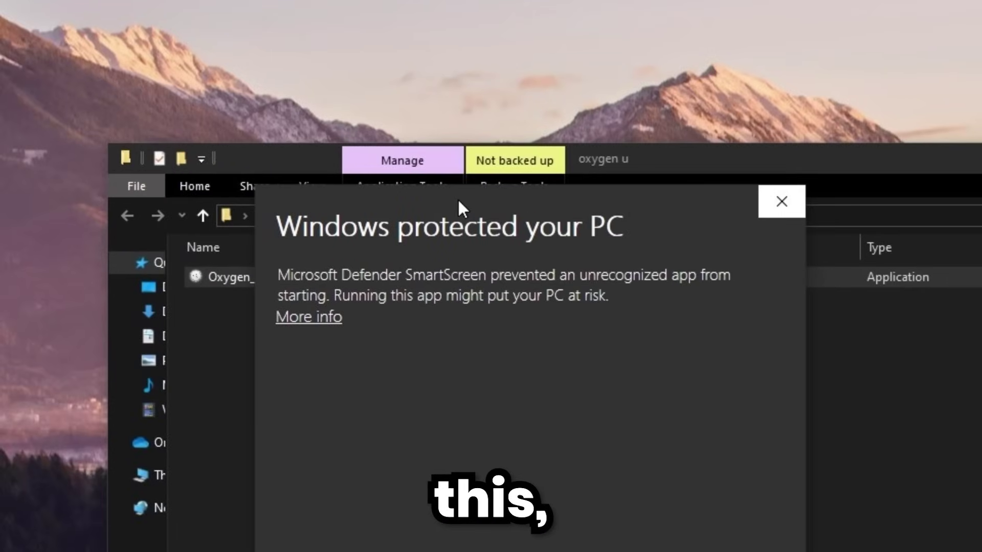
pyautogui.click(309, 321)
pyautogui.click(305, 460)
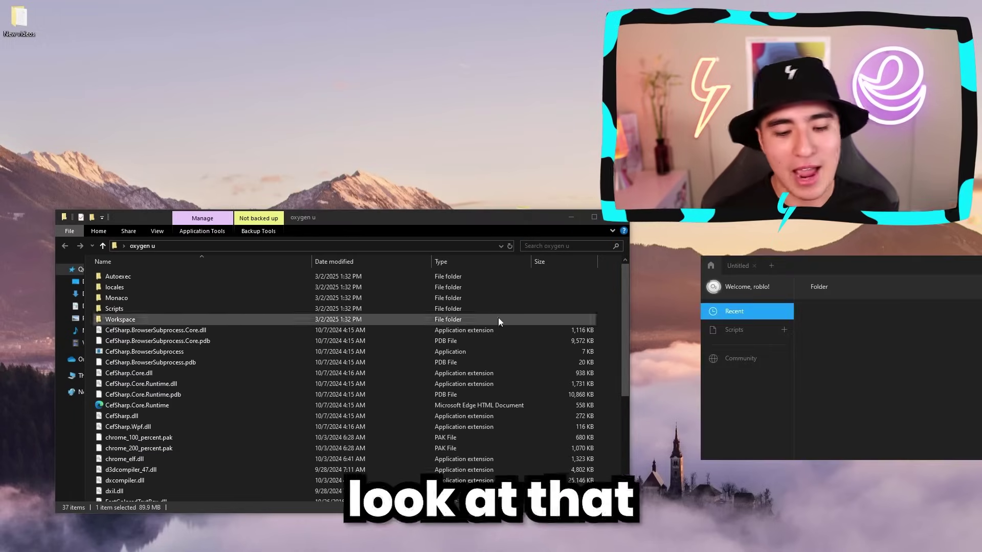
# - Move the Oxygen U window into view and launch Blox Fruits from its Roblox page
pyautogui.moveTo(879, 265); pyautogui.dragTo(289, 277)
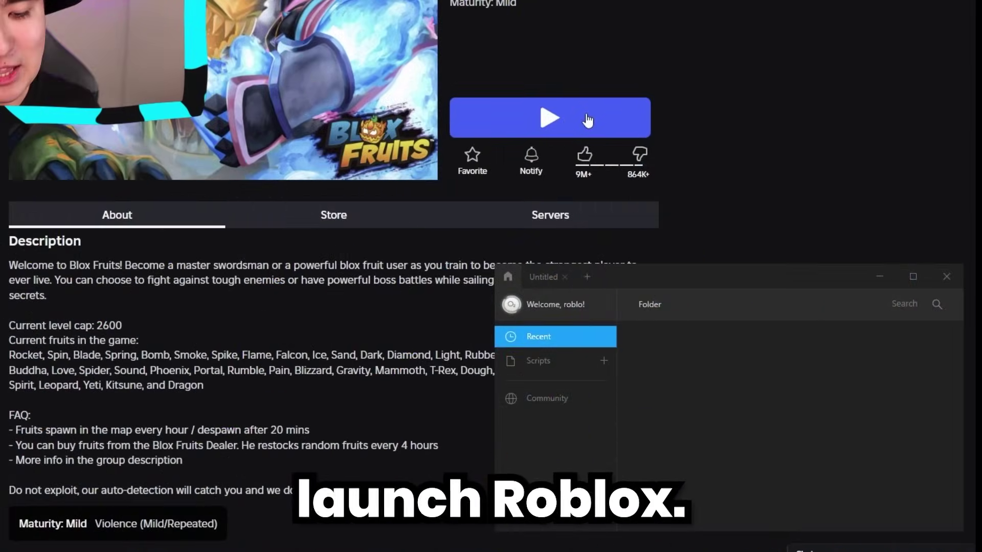
pyautogui.click(716, 218)
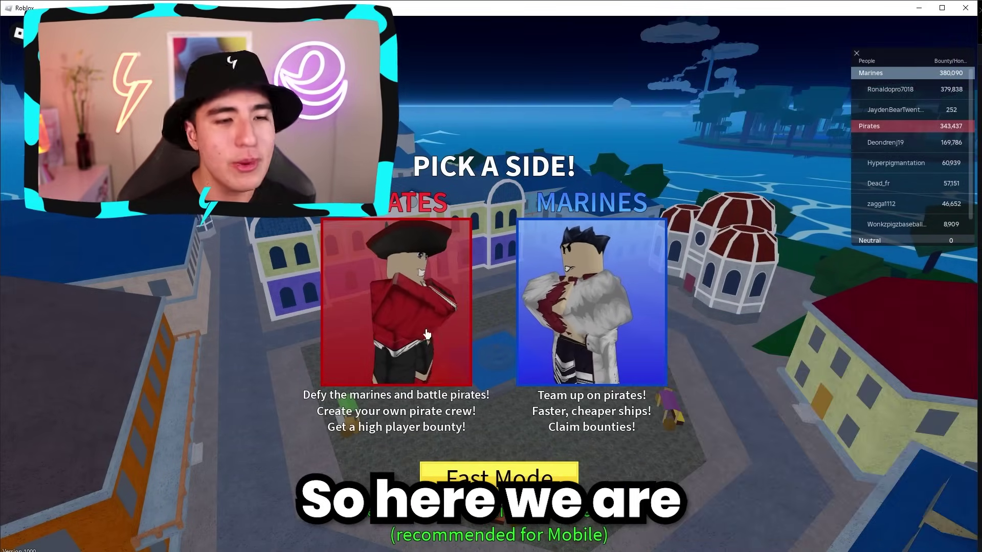
# - Join the Pirates team, type and clear test text in the Untitled tab, then attach the executor
pyautogui.click(427, 335)
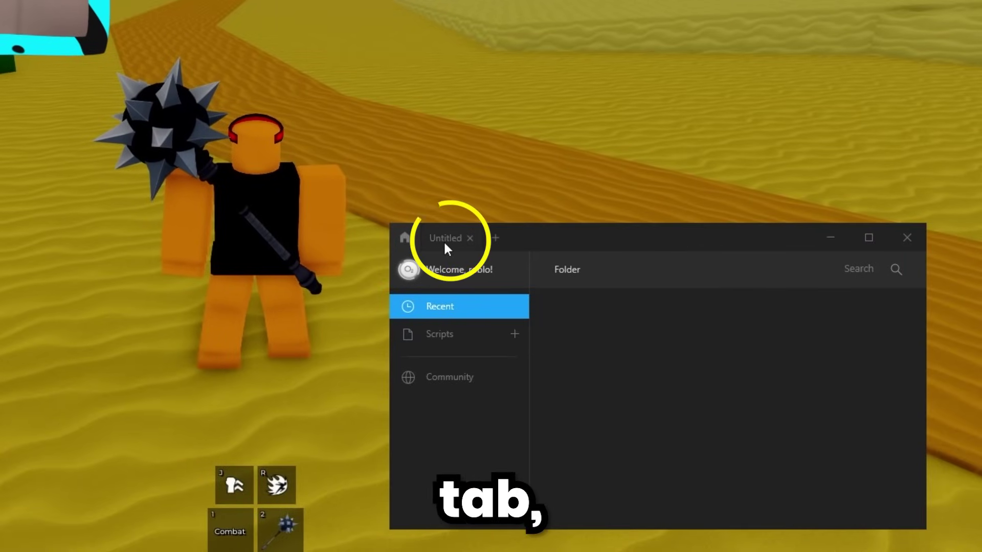
pyautogui.click(445, 243)
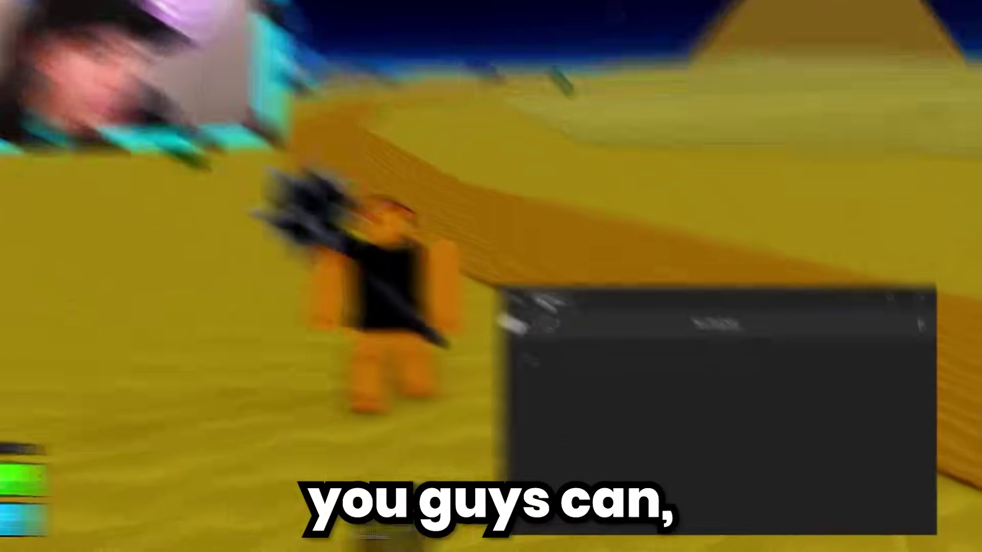
pyautogui.write('fwaadfwaf')
pyautogui.hotkey('ctrl', 'a')
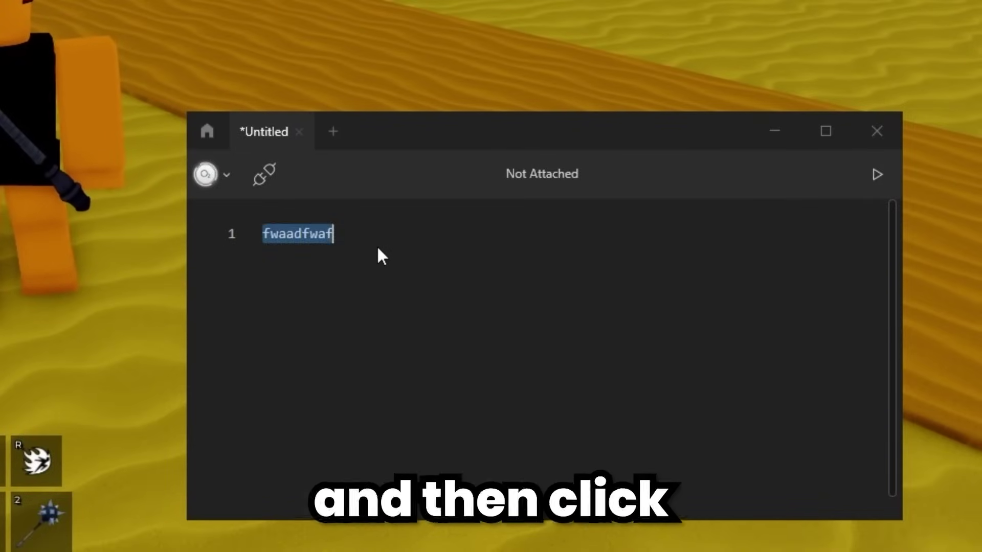
pyautogui.press('BackSpace')
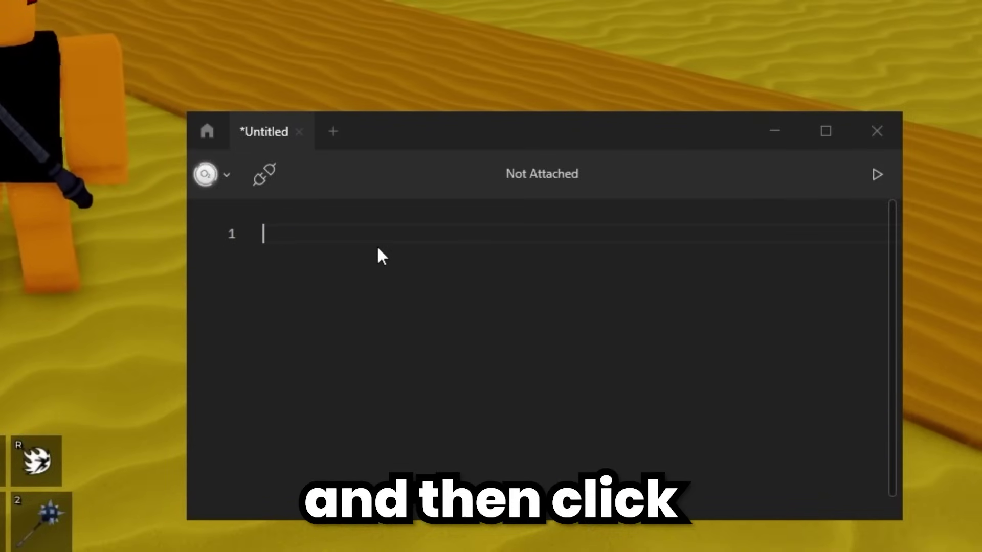
pyautogui.click(271, 184)
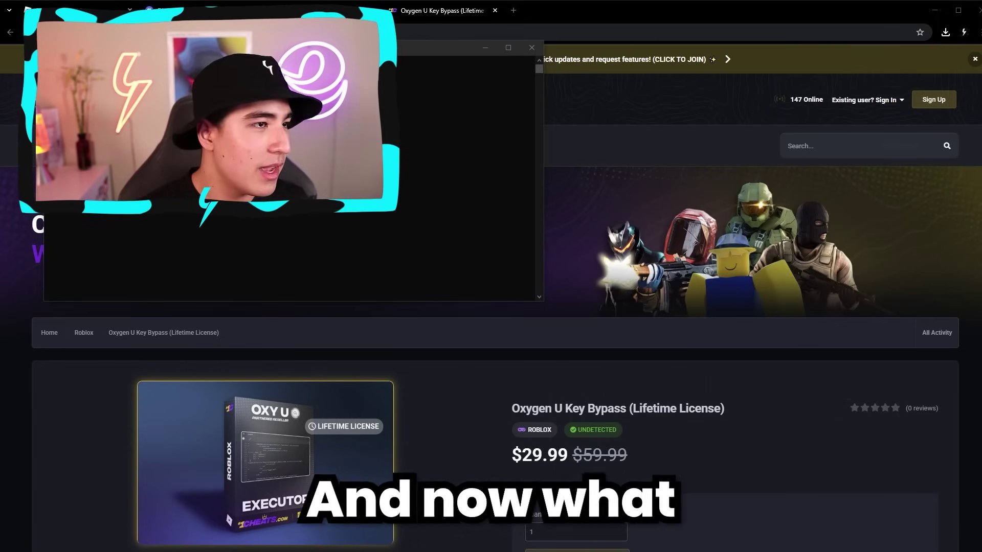
# - Move the console to the bottom-right corner and scroll through the Oxygen U Key Bypass listing
pyautogui.moveTo(328, 47); pyautogui.dragTo(979, 474)
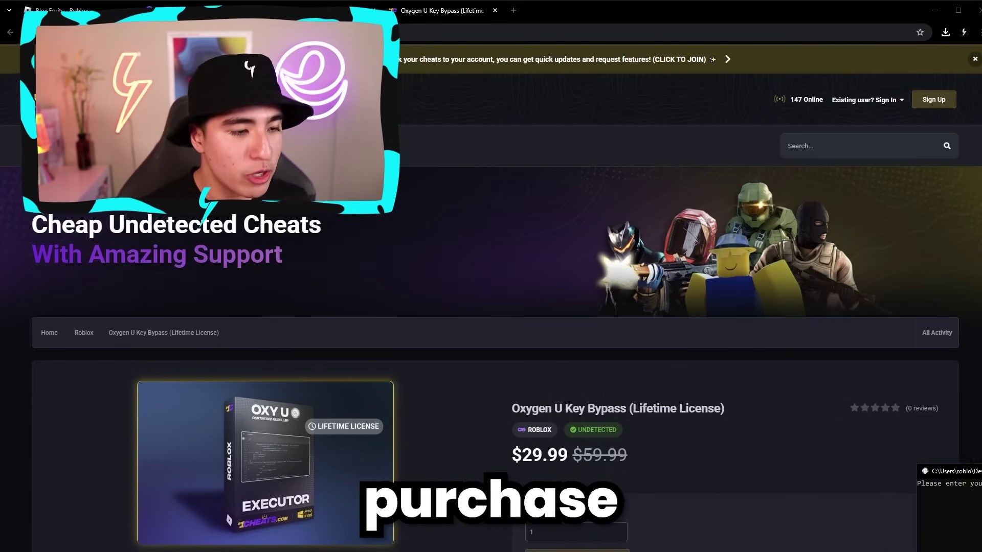
pyautogui.scroll(-1, 756, 389)
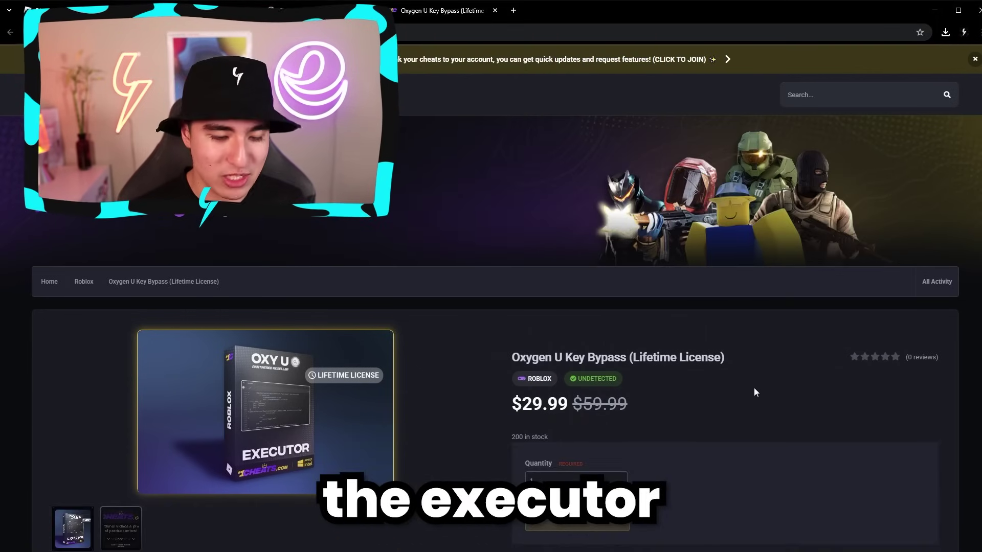
pyautogui.scroll(-1, 754, 388)
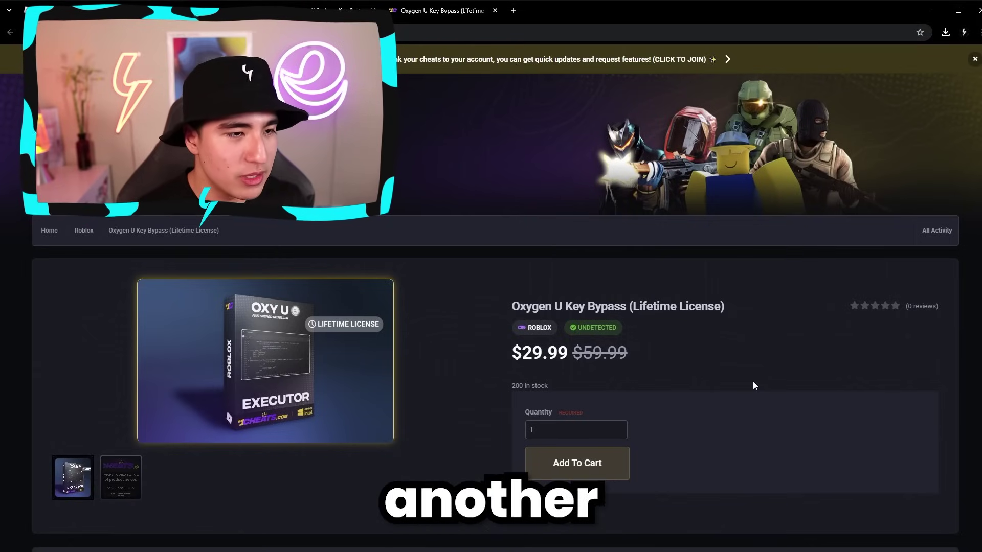
pyautogui.scroll(-1, 725, 324)
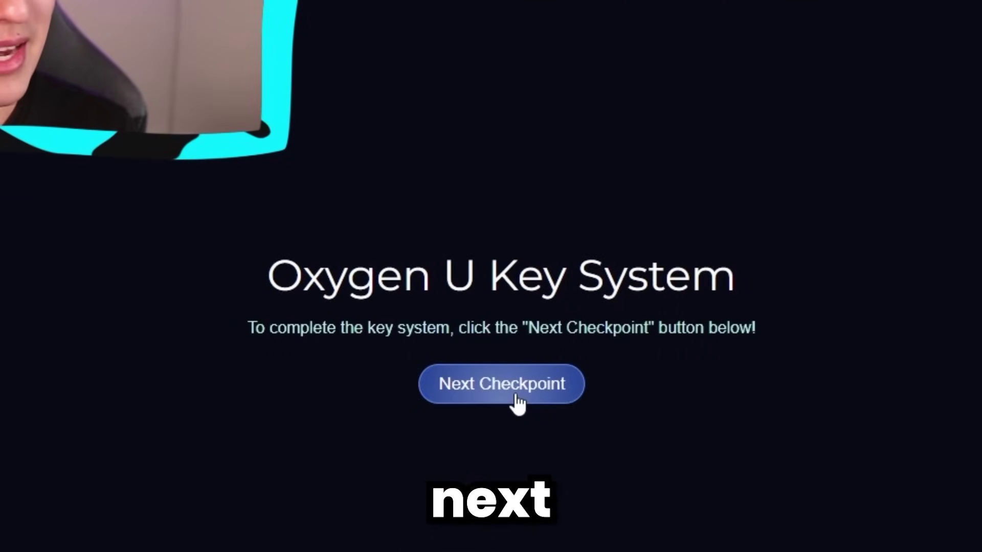
# - Go to the next key checkpoint, dismiss the cookie notice and continue past the ad wait
pyautogui.click(492, 400)
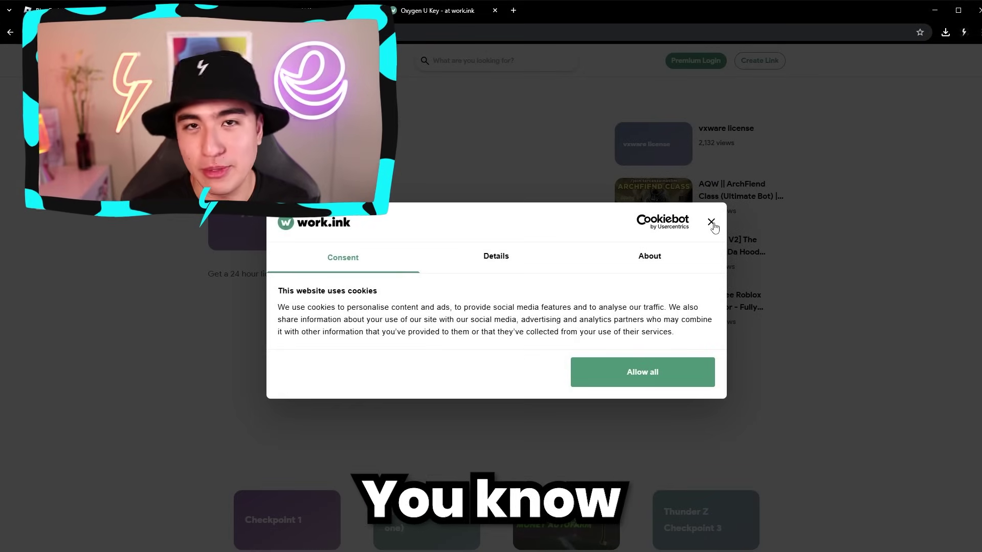
pyautogui.click(711, 223)
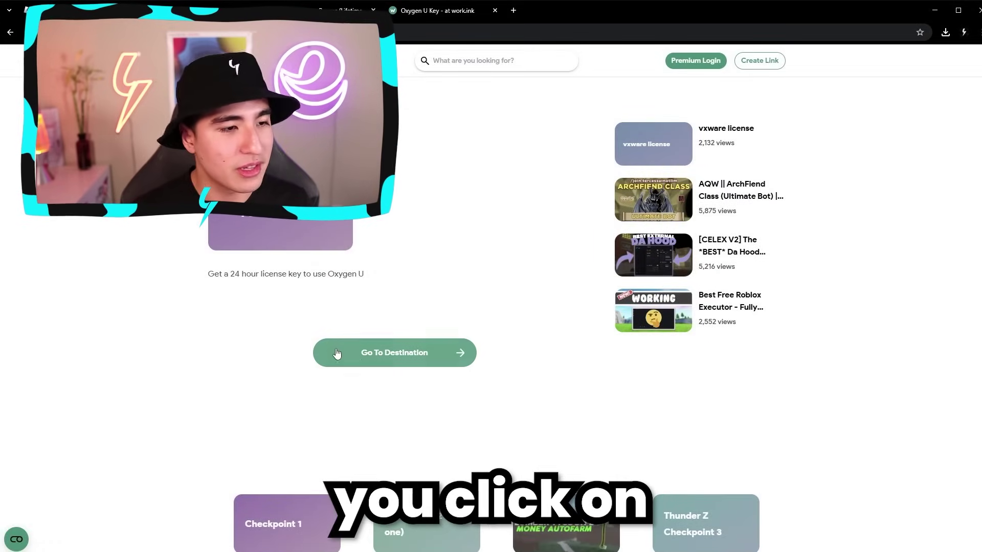
pyautogui.click(462, 352)
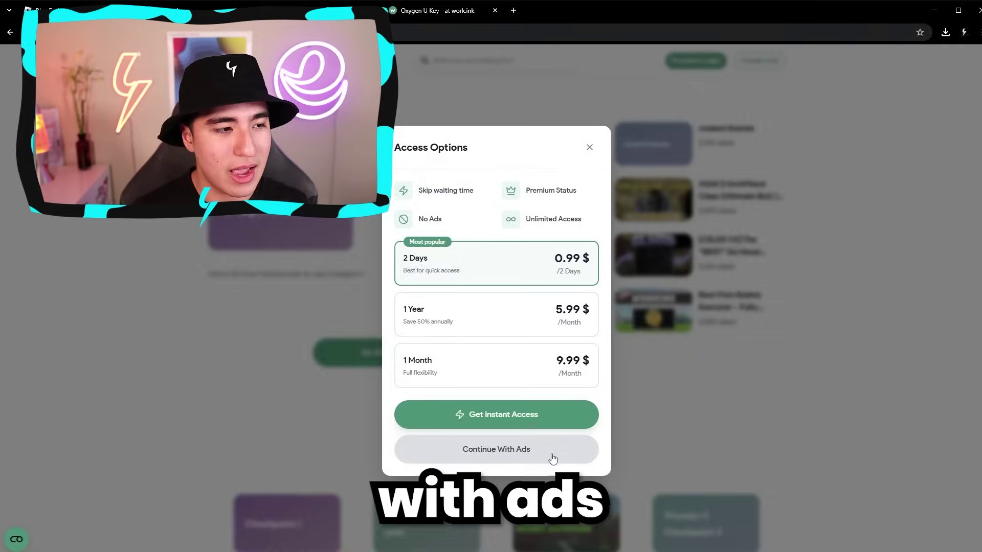
pyautogui.click(553, 457)
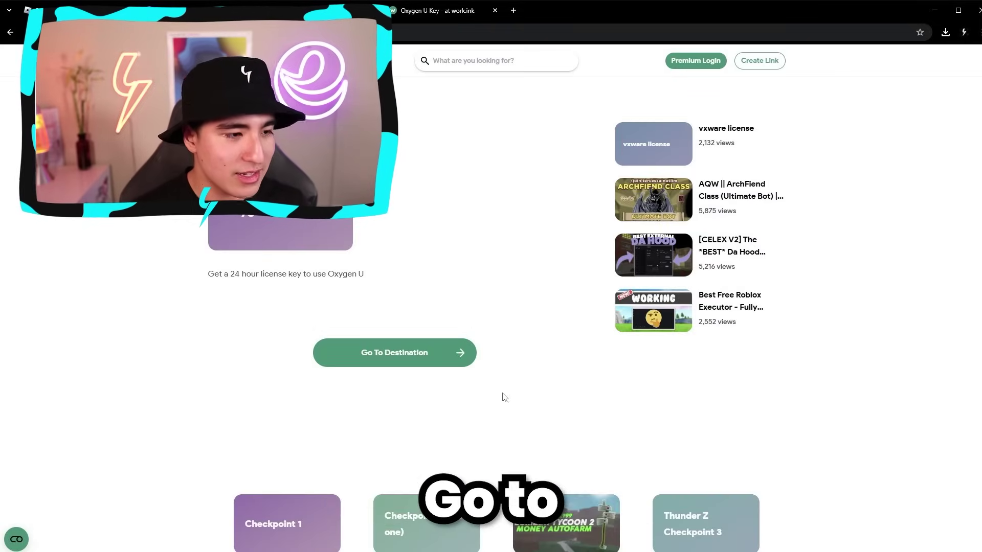
pyautogui.click(459, 355)
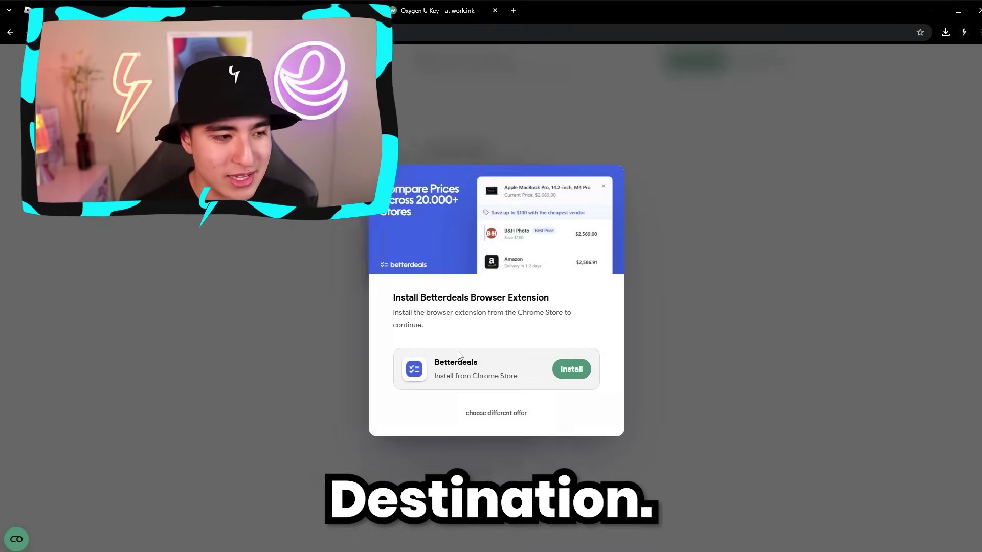
# - Choose a different offer and accept the Betterdeals extension offer in the store
pyautogui.click(510, 417)
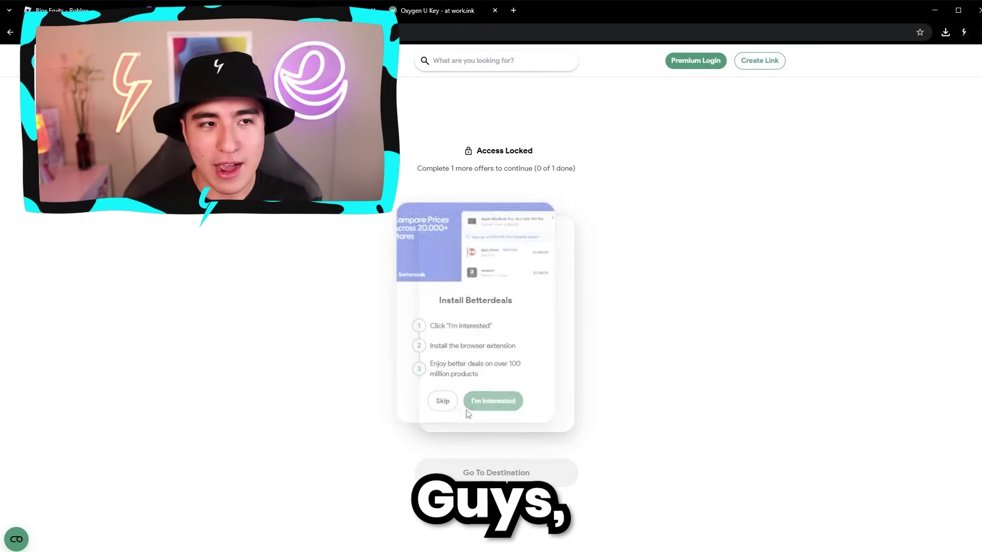
pyautogui.click(520, 406)
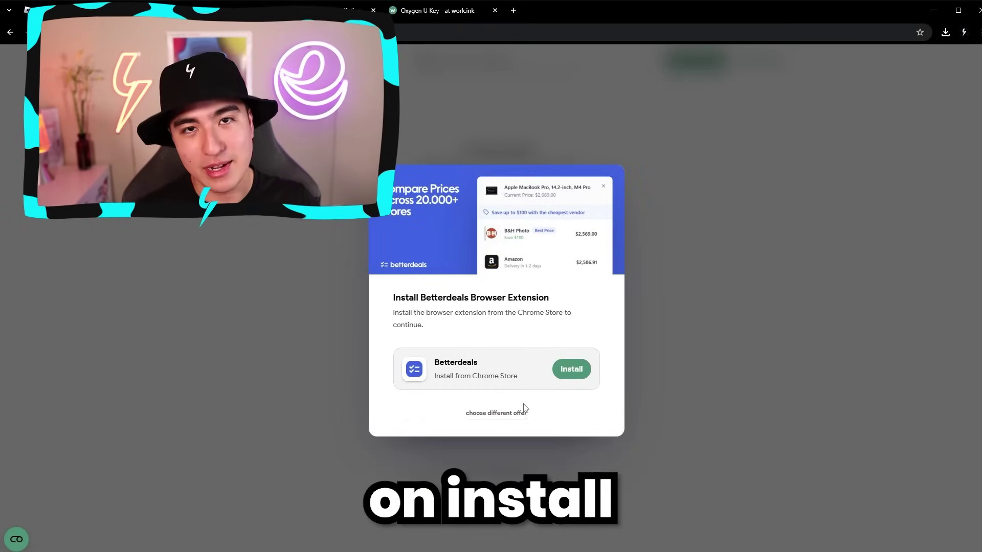
pyautogui.click(573, 370)
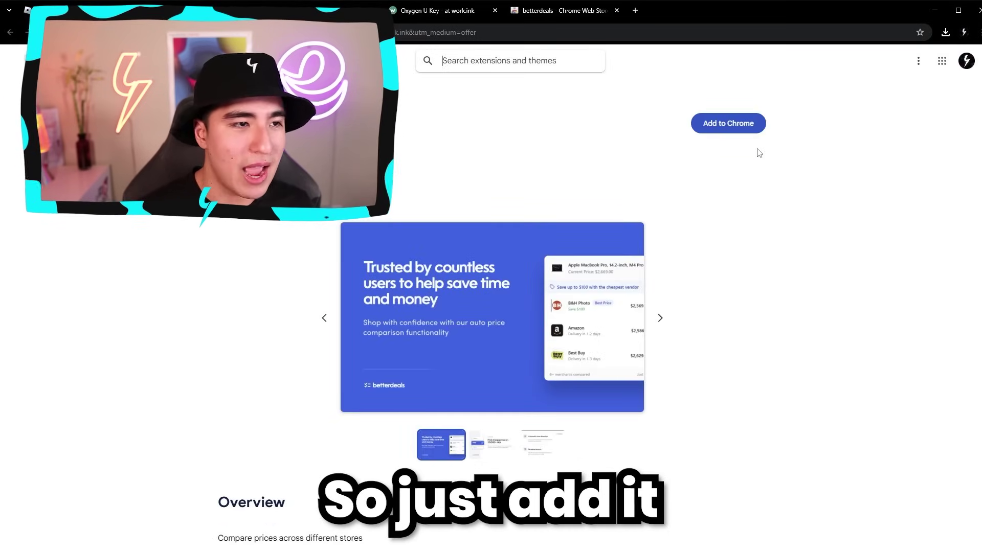
# - Add Betterdeals to Chrome, then return to work.ink and proceed to the Oxygen U key page
pyautogui.click(736, 129)
pyautogui.click(531, 124)
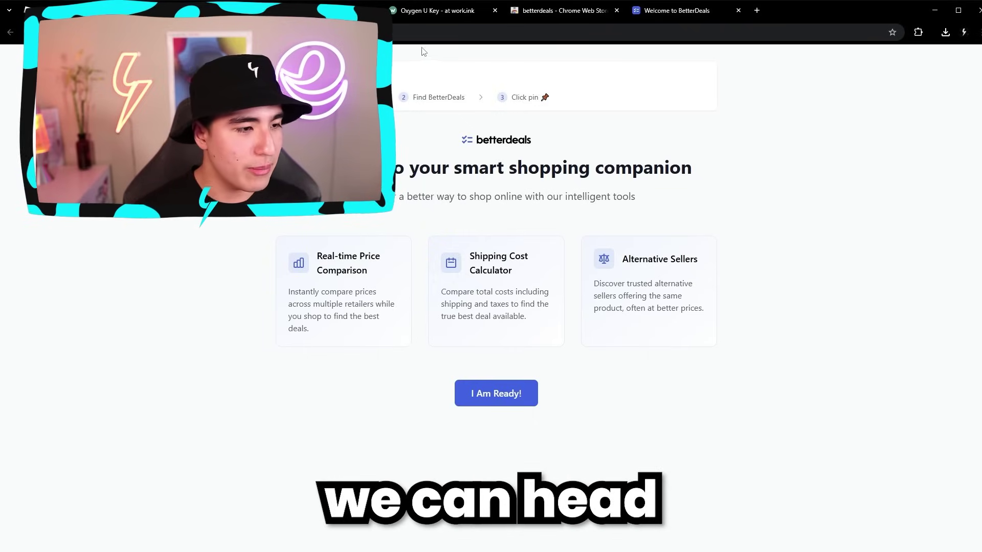
pyautogui.click(427, 15)
pyautogui.scroll(-4, 541, 180)
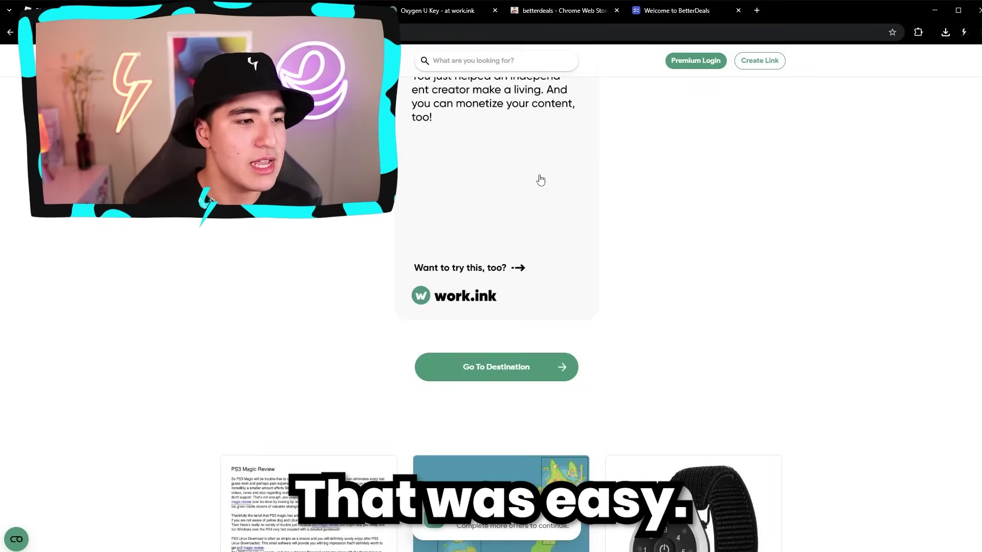
pyautogui.scroll(3, 527, 212)
pyautogui.scroll(-3, 533, 259)
pyautogui.click(514, 371)
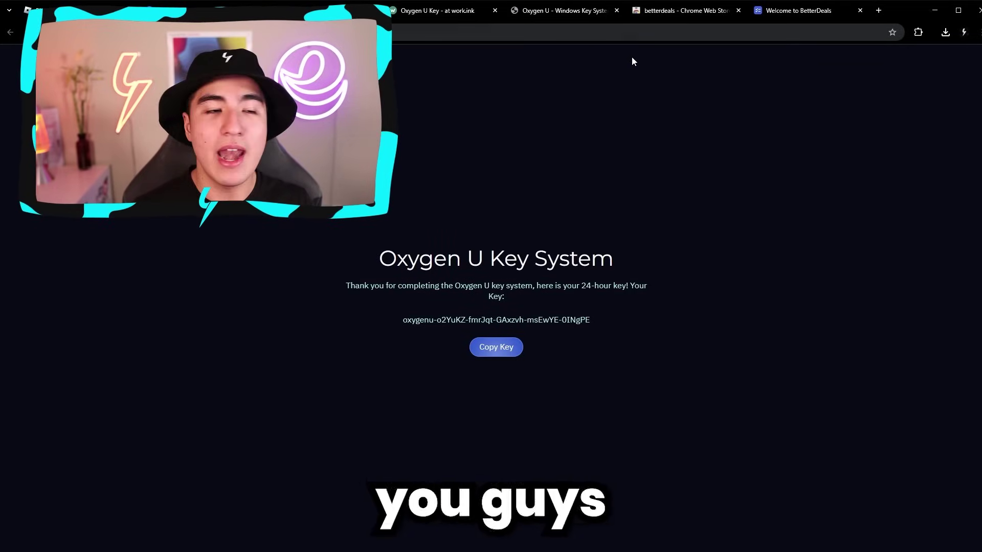
# - Remove the betterdeals extension from Chrome and return to the 24-hour key page
pyautogui.click(781, 19)
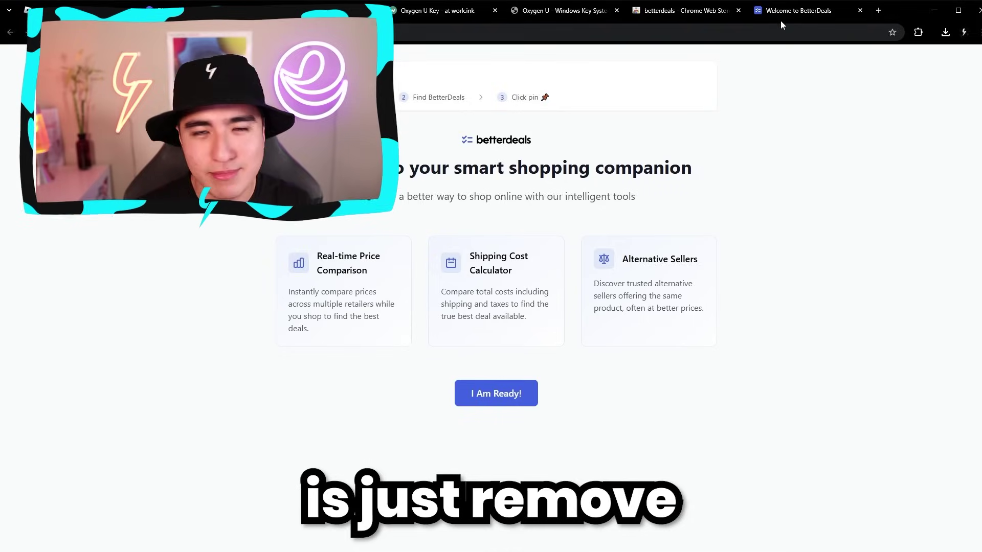
pyautogui.click(917, 33)
pyautogui.click(905, 112)
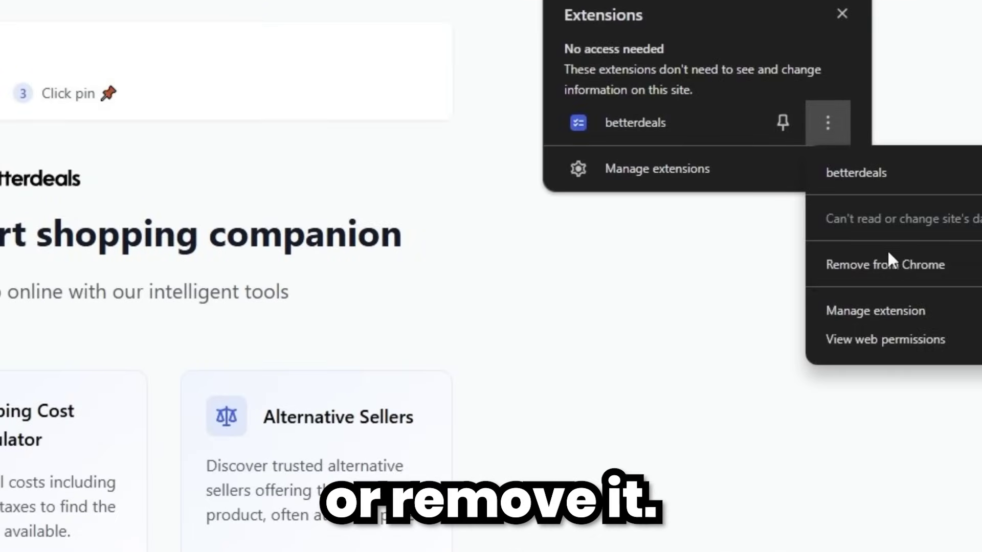
pyautogui.click(889, 256)
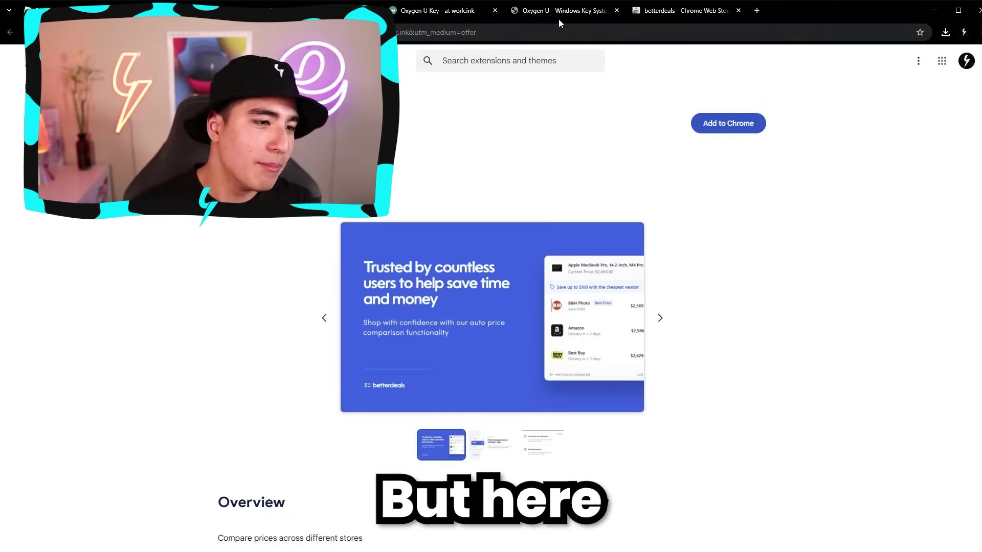
pyautogui.click(516, 14)
pyautogui.moveTo(595, 320); pyautogui.dragTo(560, 320)
# - Copy the 24-hour key and paste it into the Oxygen U key console
pyautogui.moveTo(621, 365); pyautogui.dragTo(292, 367)
pyautogui.hotkey('ctrl', 'c')
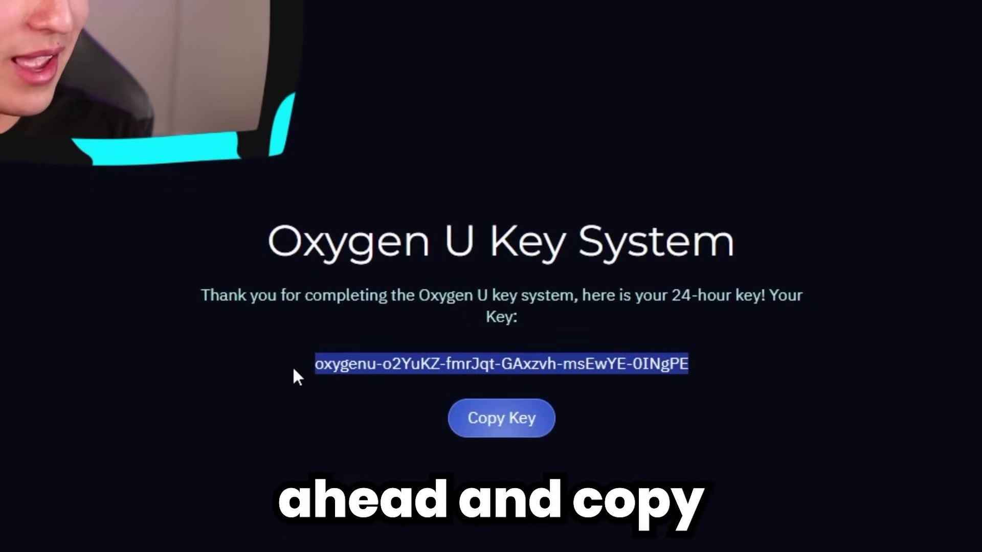
pyautogui.click(928, 14)
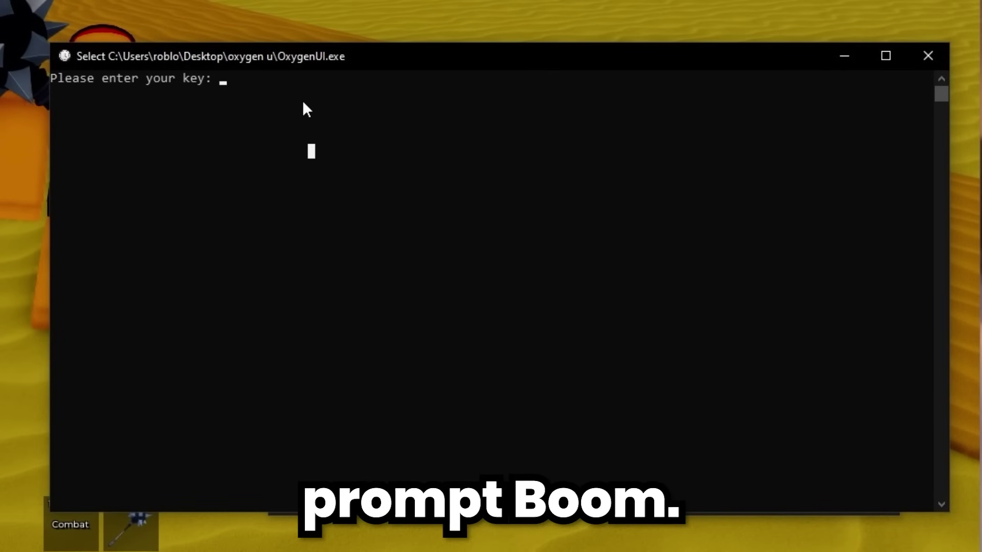
pyautogui.rightClick(366, 101)
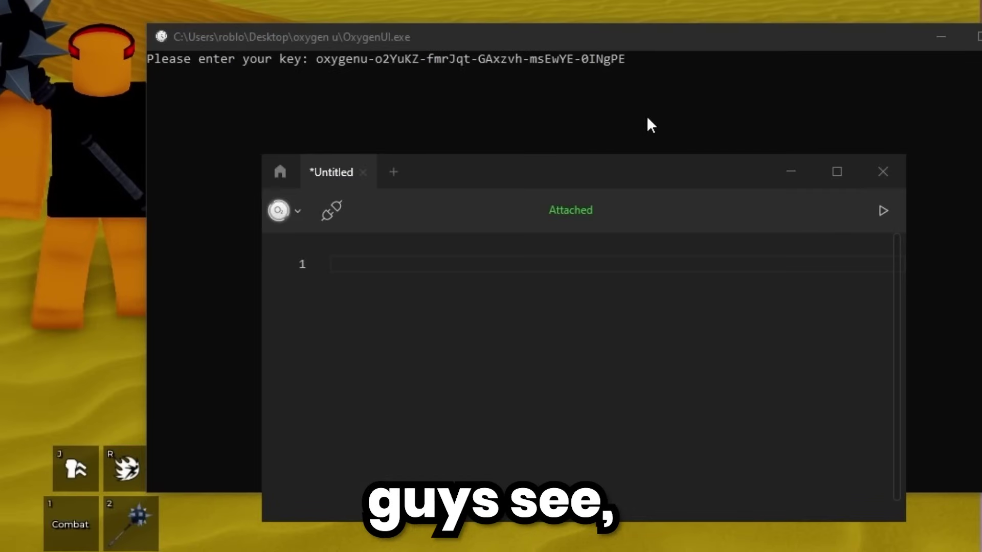
# - Minimize the key console, reposition the executor, and type print("hello on line 1
pyautogui.click(953, 45)
pyautogui.moveTo(552, 164)
pyautogui.mouseDown()
pyautogui.moveTo(566, 51)
pyautogui.moveTo(568, 156)
pyautogui.mouseUp()
pyautogui.click(490, 296)
pyautogui.write('print(')
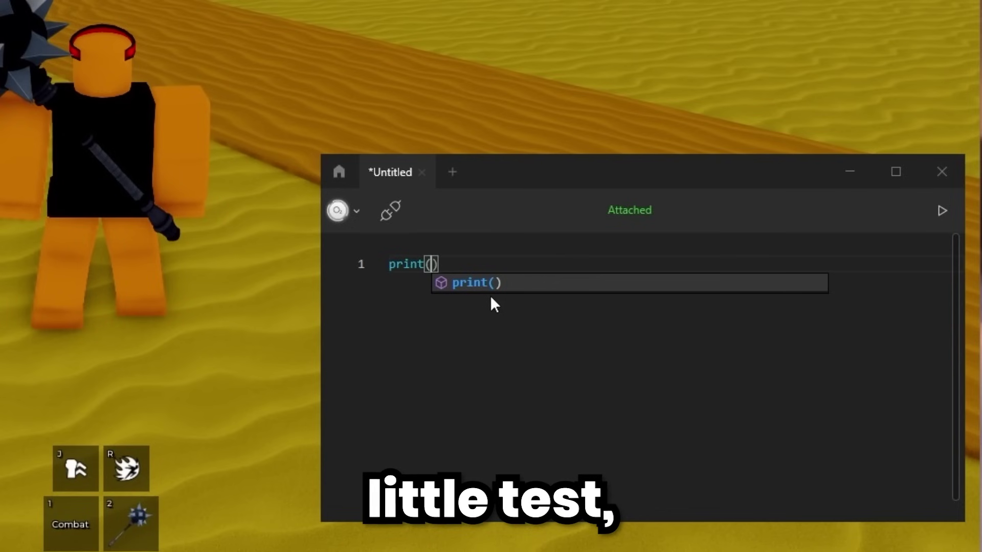
pyautogui.write('"hello')
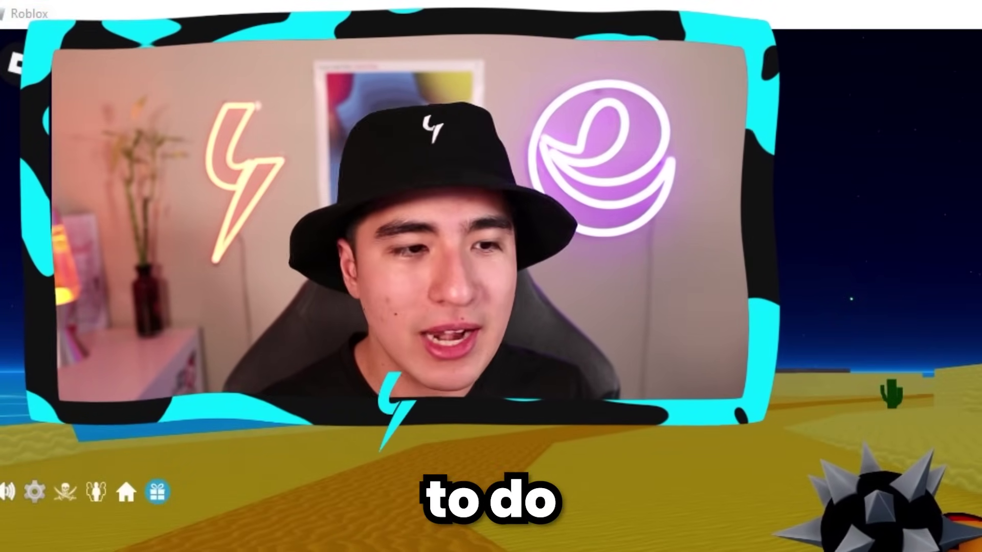
# - Relaunch Blox Fruits from its Chrome page and reposition the executor while it attaches
pyautogui.click(974, 8)
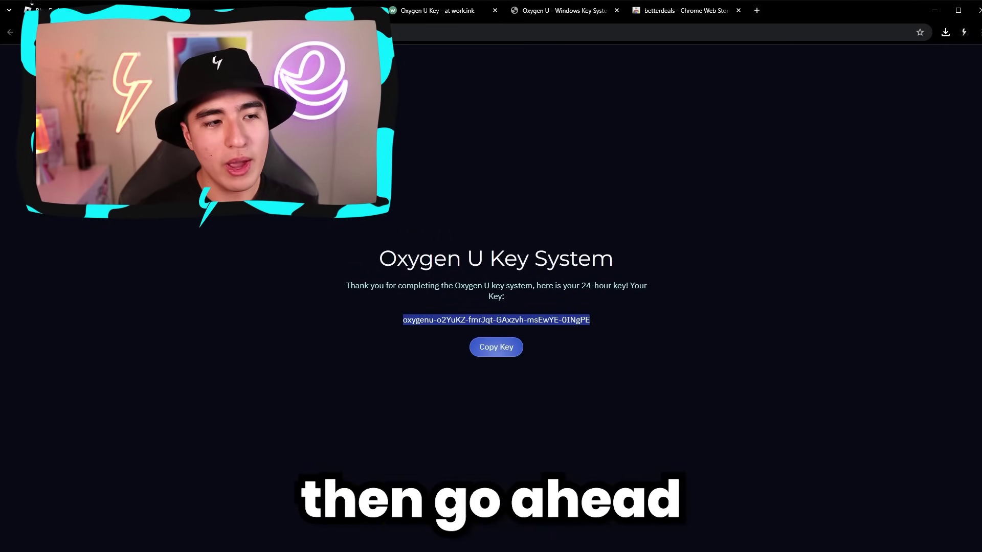
pyautogui.click(32, 7)
pyautogui.click(640, 207)
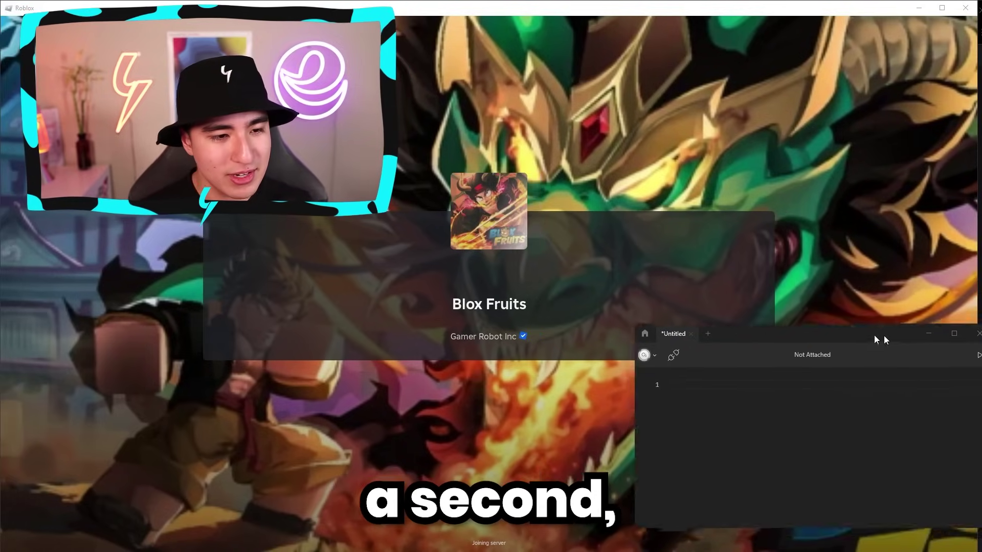
pyautogui.moveTo(876, 339); pyautogui.dragTo(843, 352)
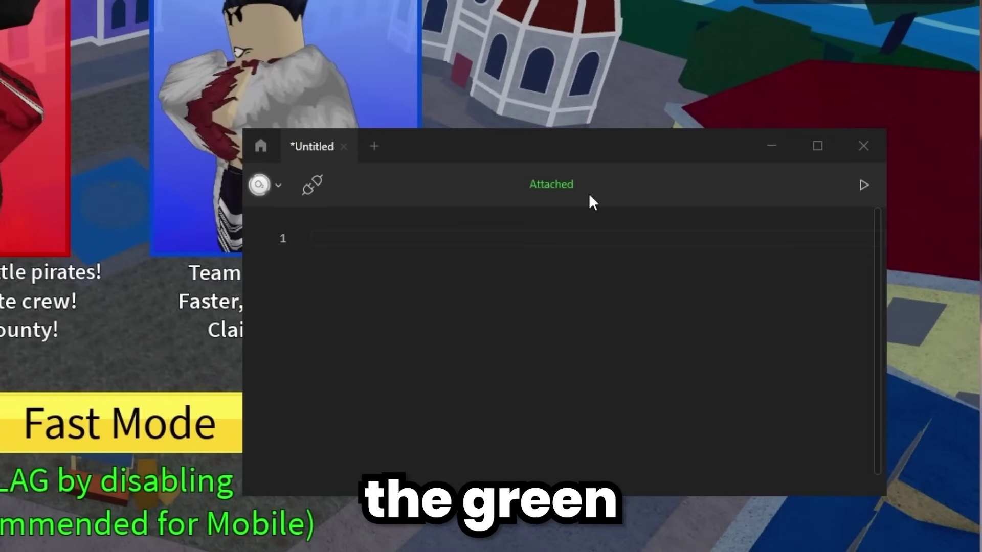
pyautogui.moveTo(588, 167); pyautogui.dragTo(620, 195)
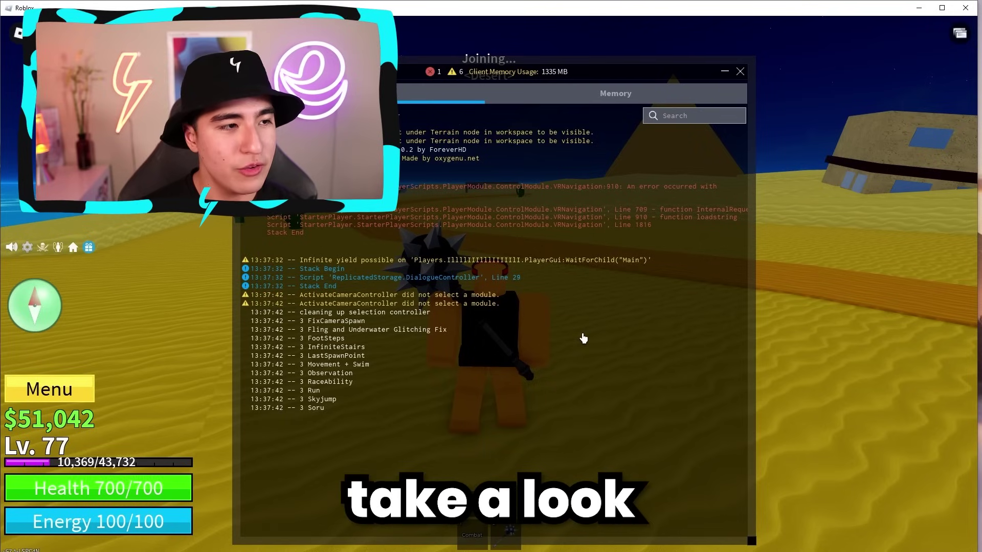
# - Toggle the developer console with F9 until it is hidden, revealing the desert map
pyautogui.press('F9')
pyautogui.press('F9')
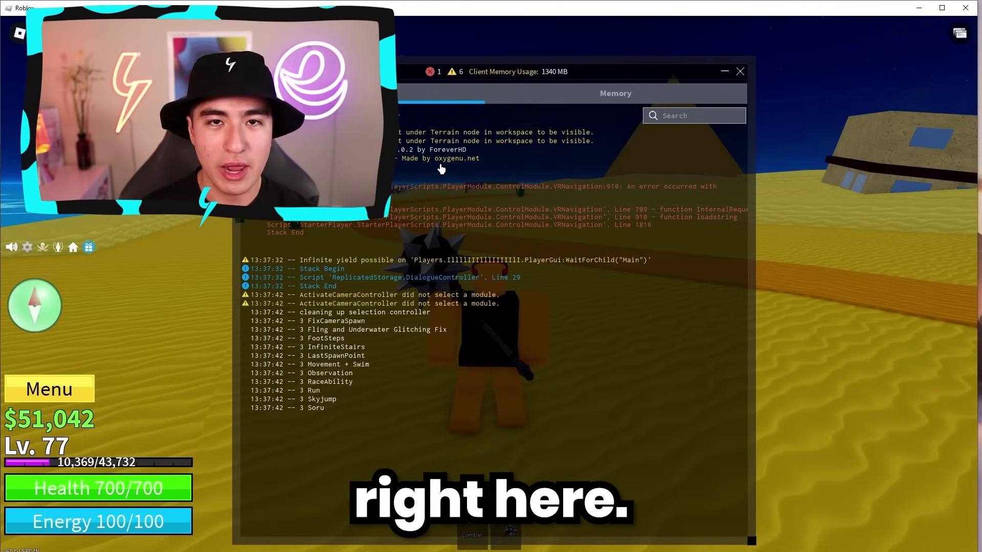
pyautogui.press('F9')
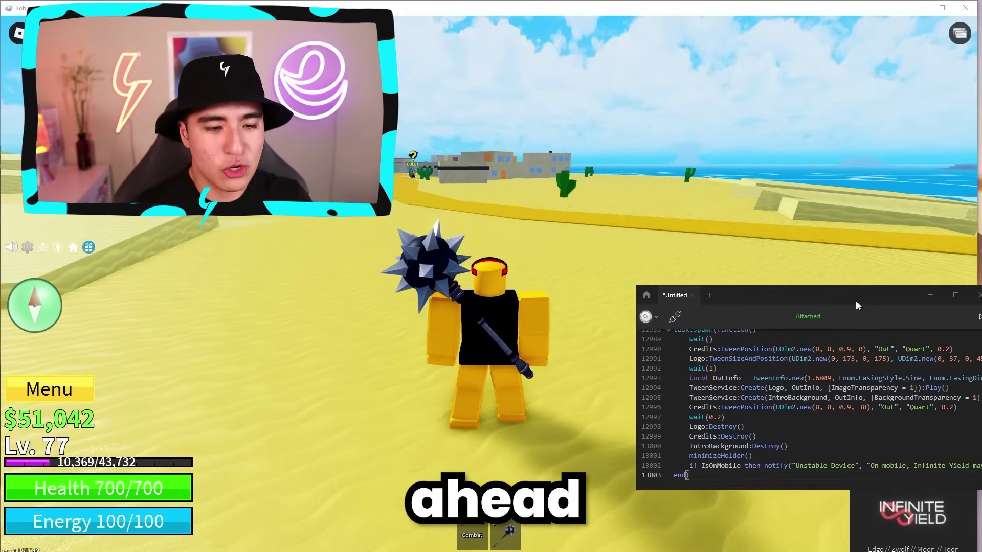
# - Move the executor window higher and try a first command in the Infinite Yield command bar
pyautogui.moveTo(855, 299); pyautogui.dragTo(811, 170)
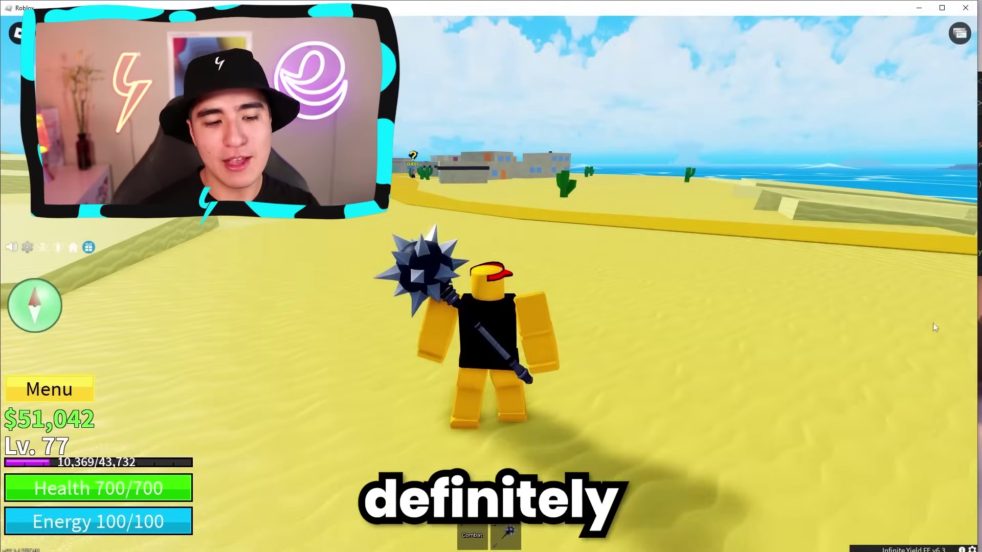
pyautogui.moveTo(905, 461)
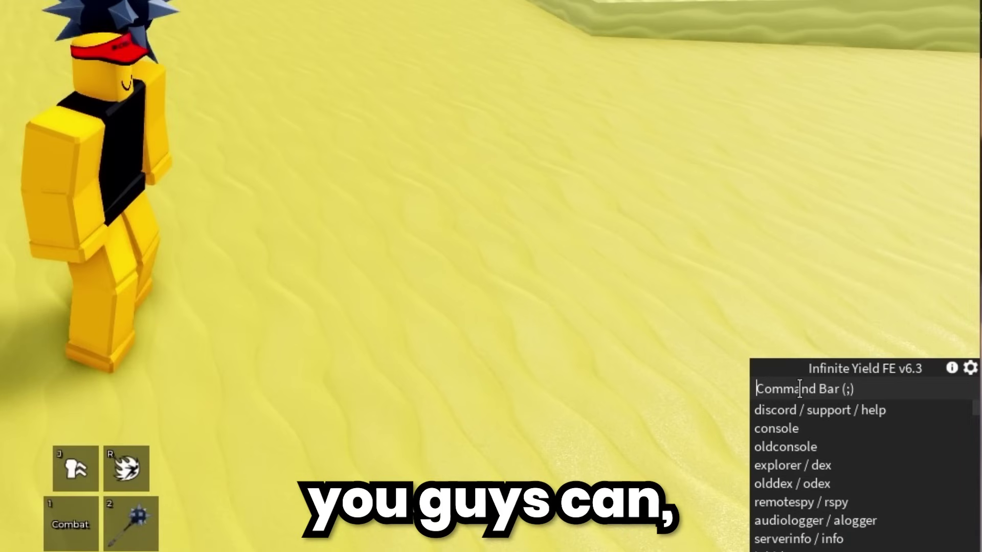
pyautogui.click(883, 460)
pyautogui.write('es')
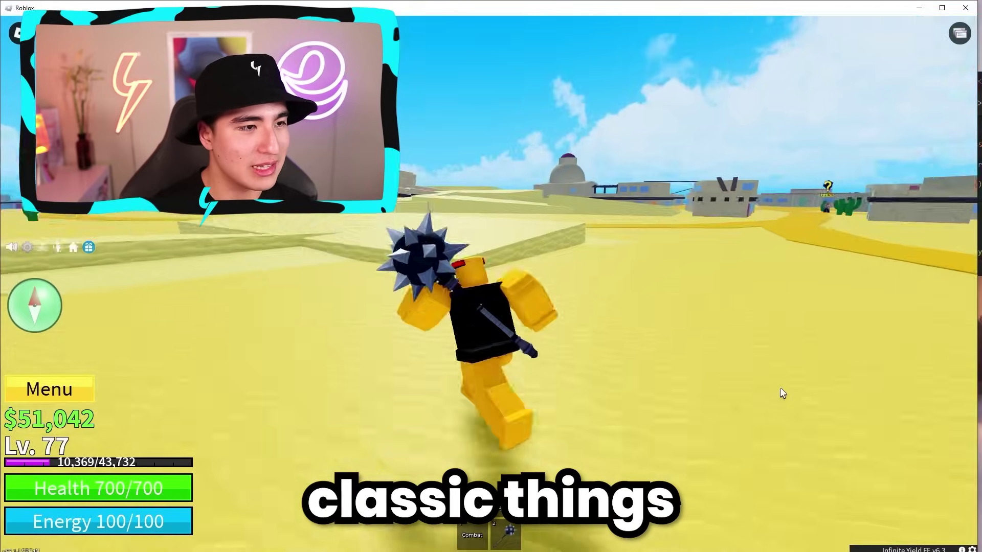
pyautogui.press('w')
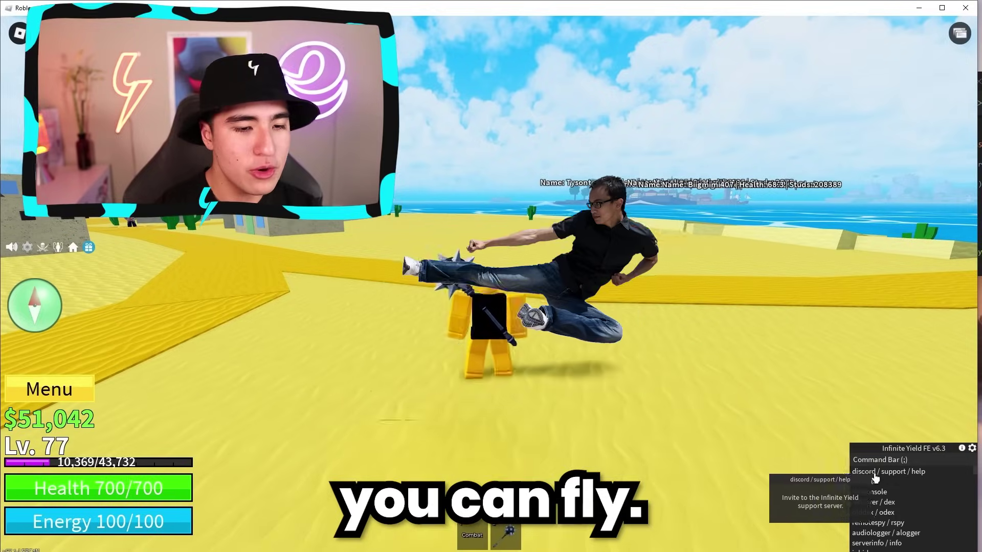
# - Run Infinite Yield's fly command and steer the flying character down onto a rooftop
pyautogui.click(880, 460)
pyautogui.write('fl')
pyautogui.press('Return')
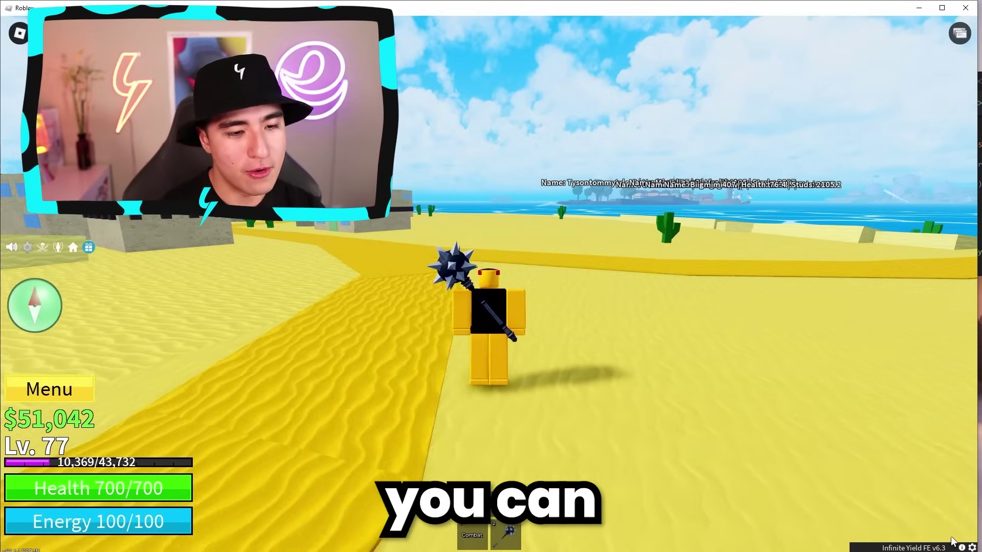
pyautogui.press(';')
pyautogui.write('fl')
pyautogui.press('Return')
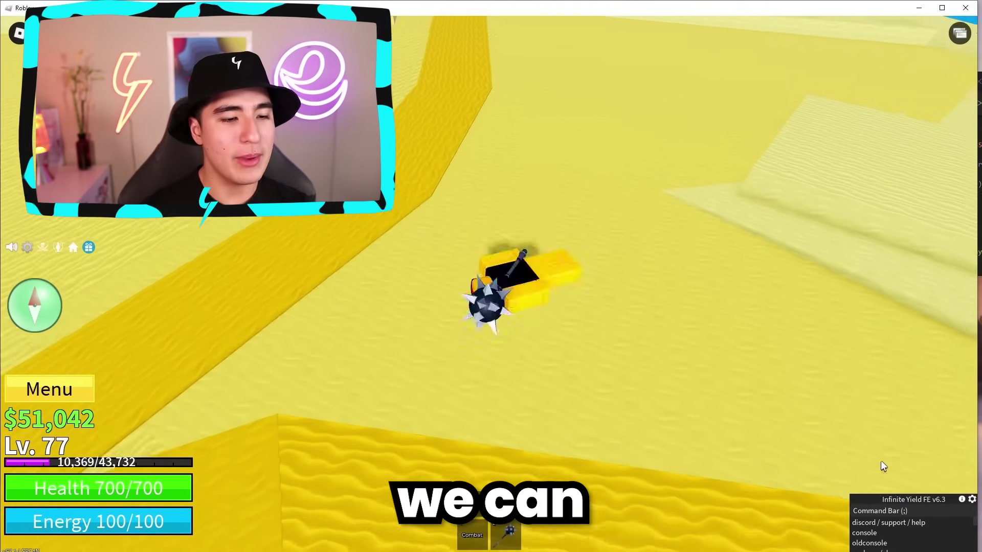
pyautogui.press('w')
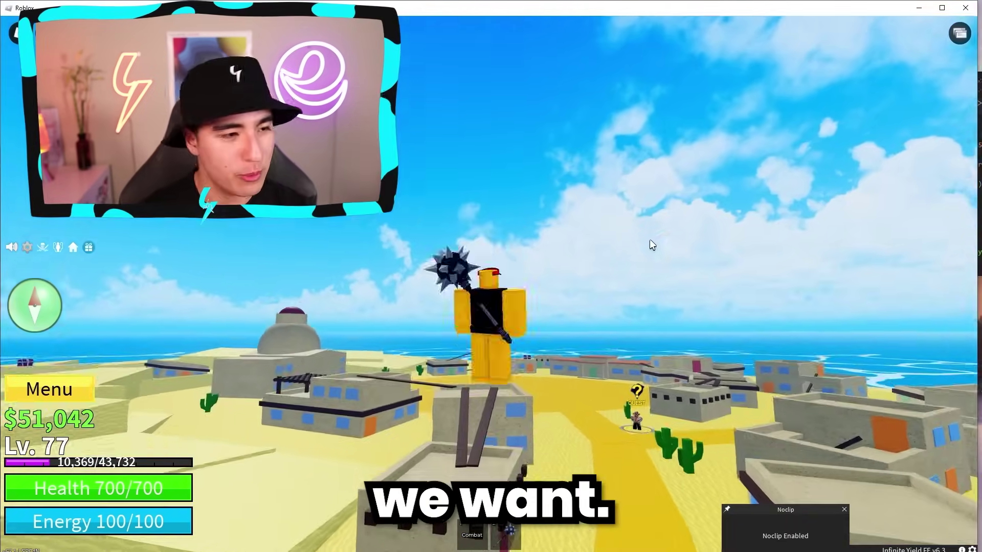